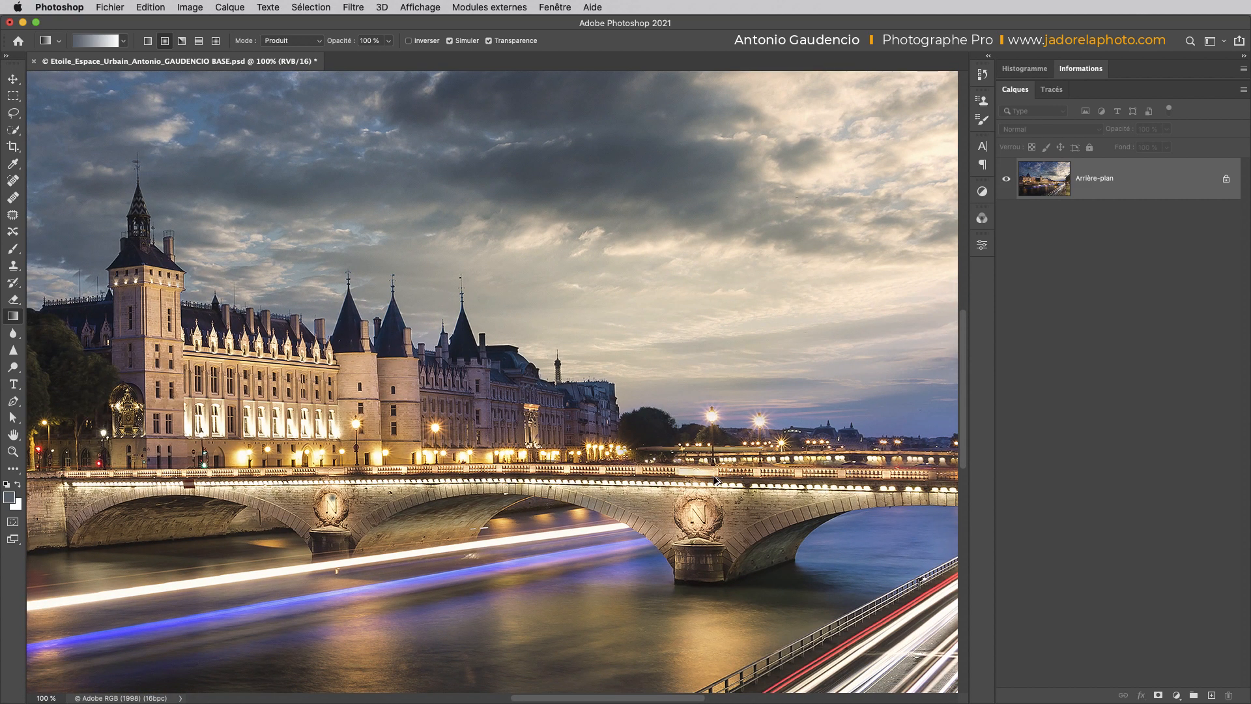
# - Place the star PSD file from the Bureau folder as an embedded object over the river photo at its default size
pyautogui.press('super+alt+shift+i')
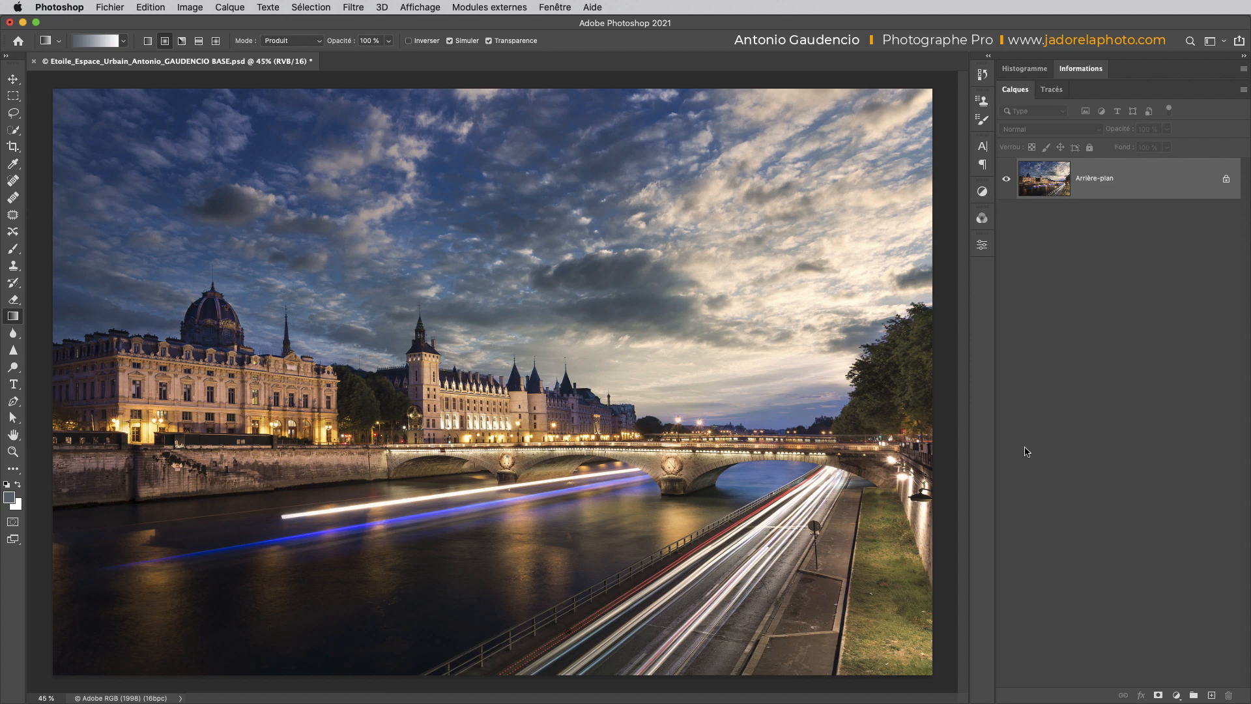
pyautogui.click(110, 7)
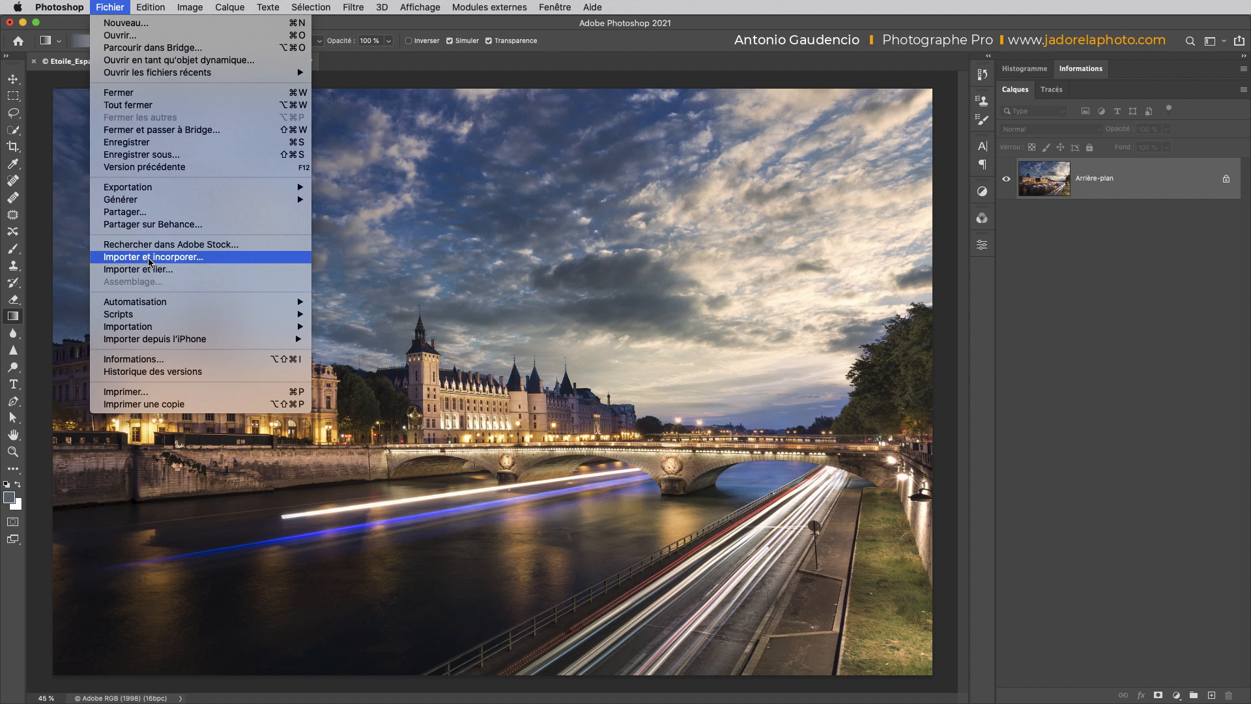
pyautogui.click(149, 256)
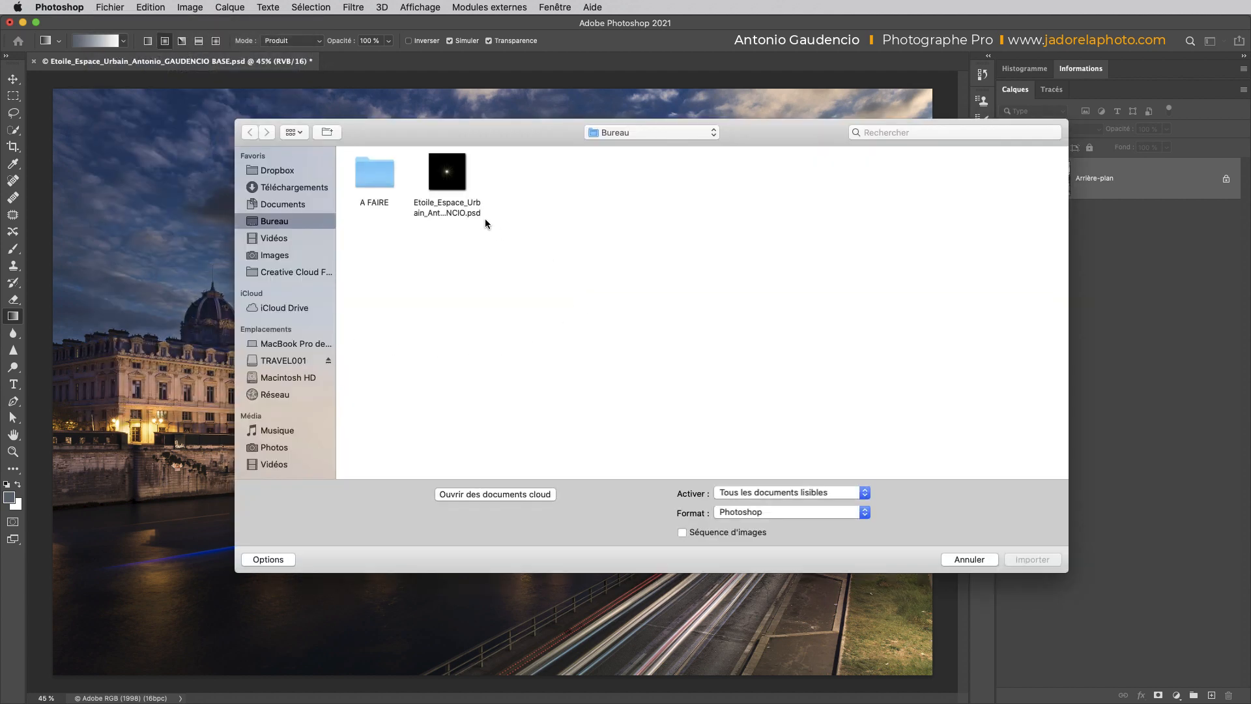
pyautogui.click(454, 187)
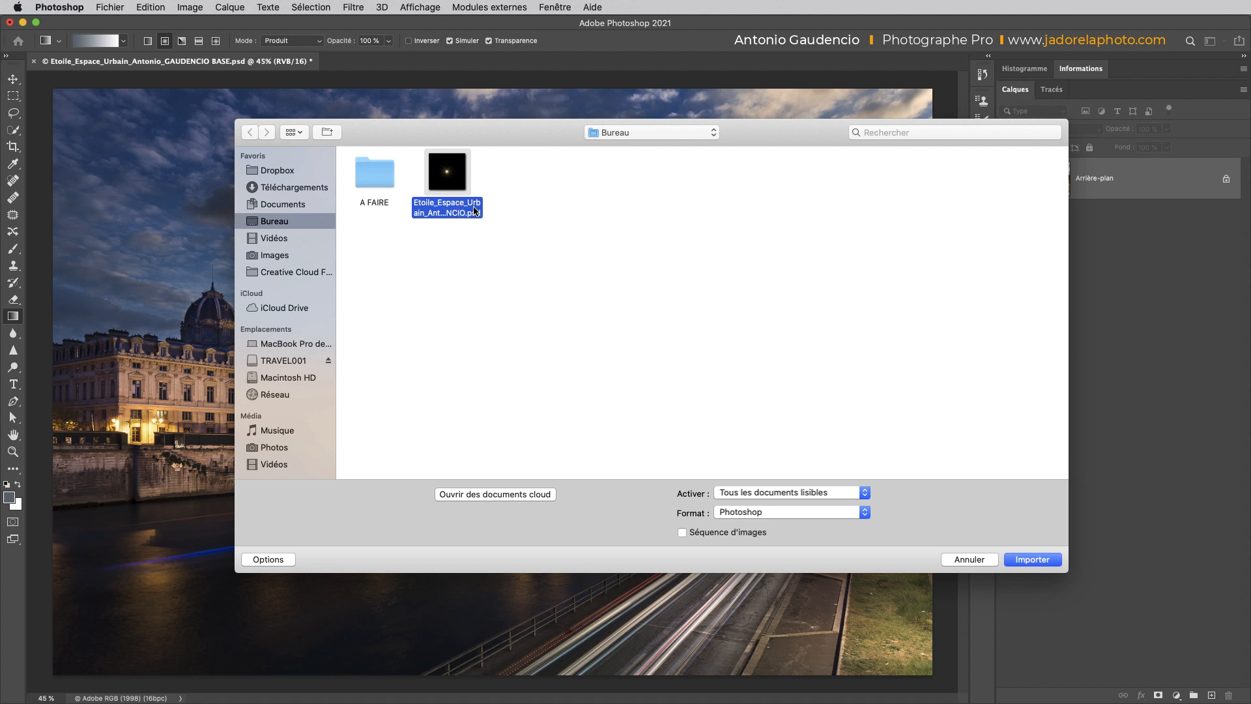
pyautogui.click(1036, 559)
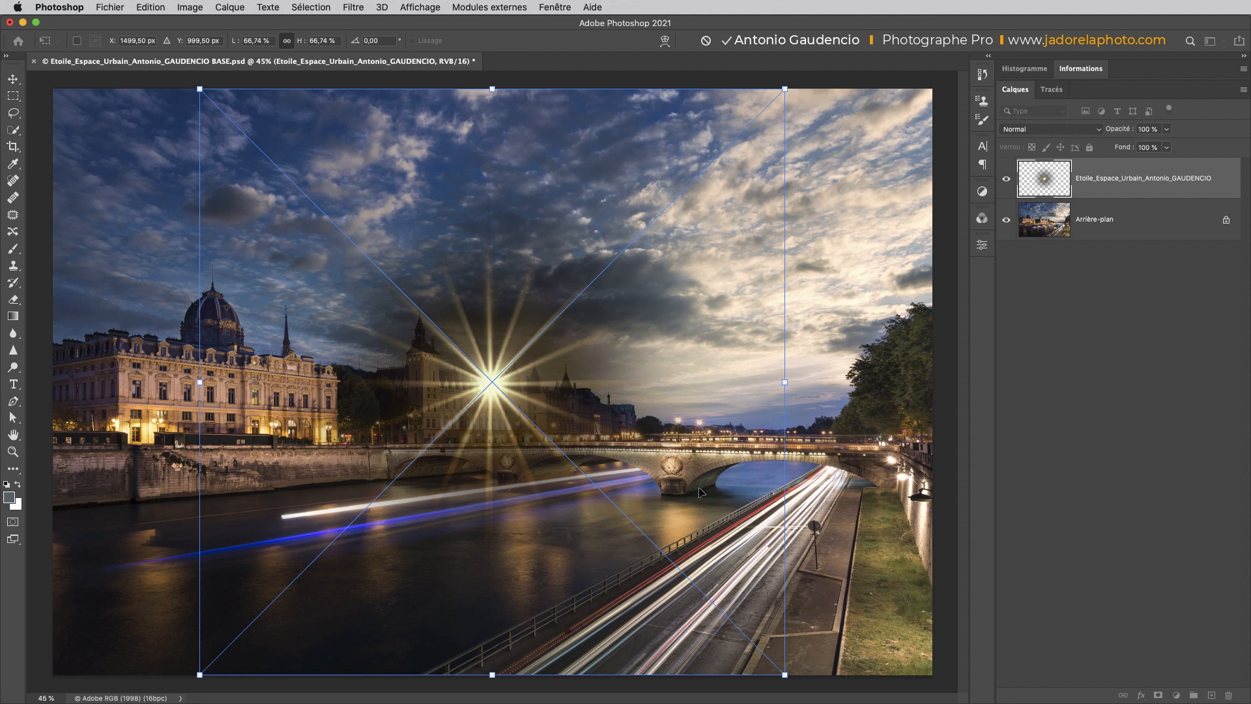
pyautogui.press('Return')
pyautogui.press('g')
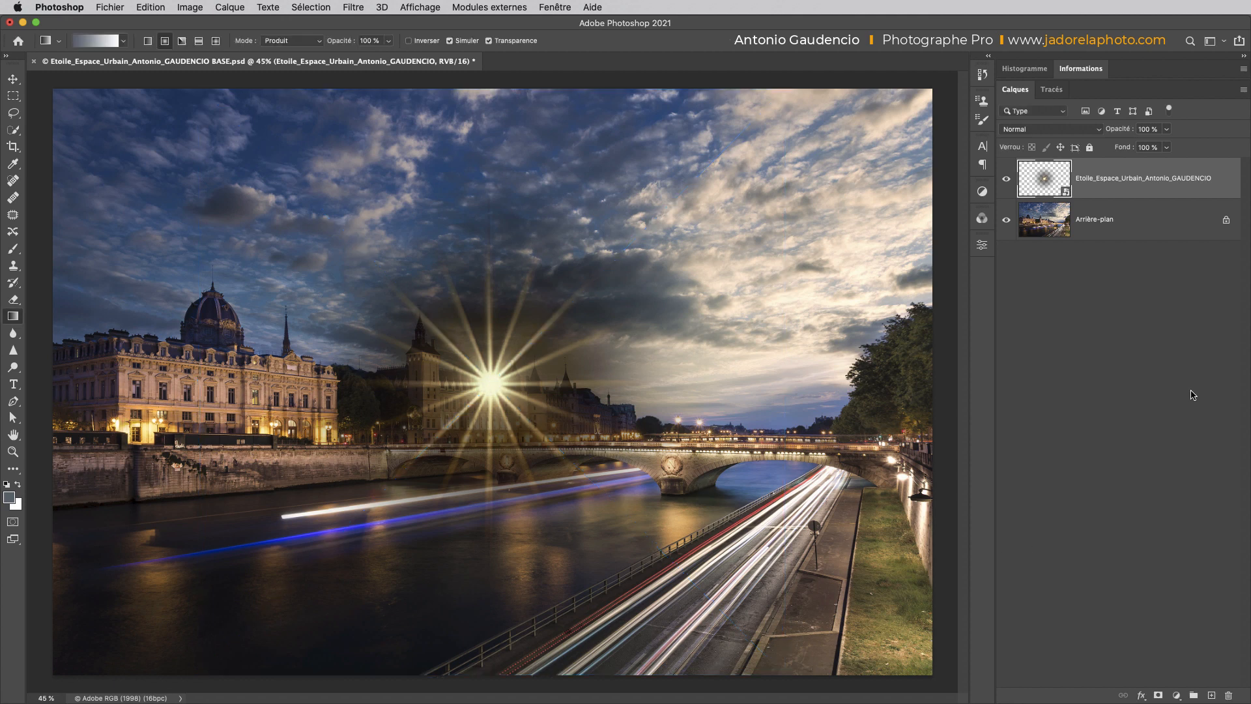
pyautogui.click(1070, 202)
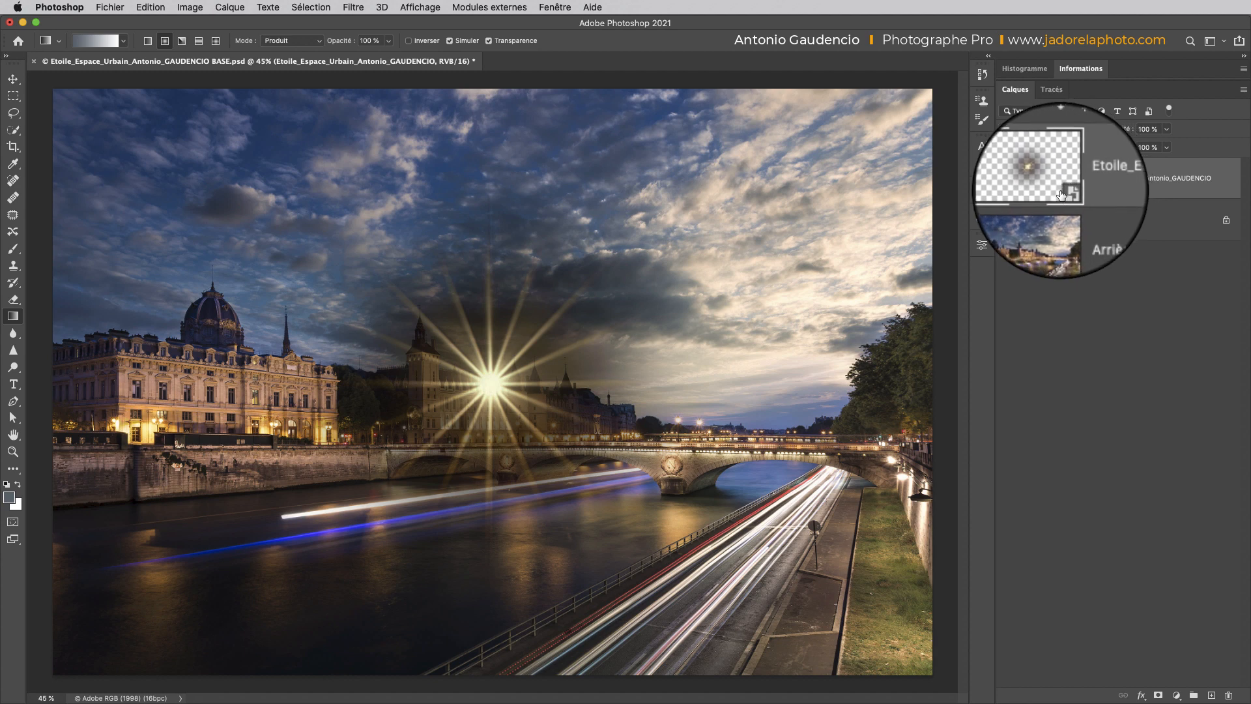
pyautogui.doubleClick(1066, 194)
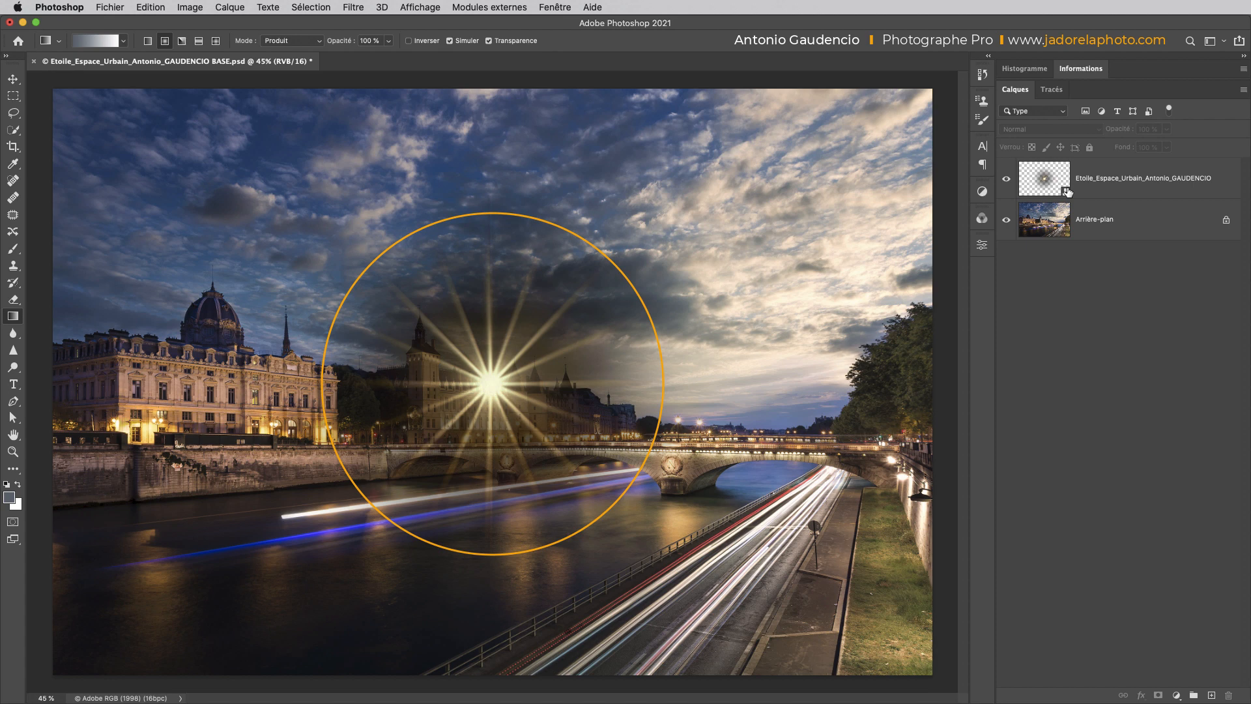
# - Move the star layer slightly right with the Move tool, over the building beside the clock tower
pyautogui.click(13, 79)
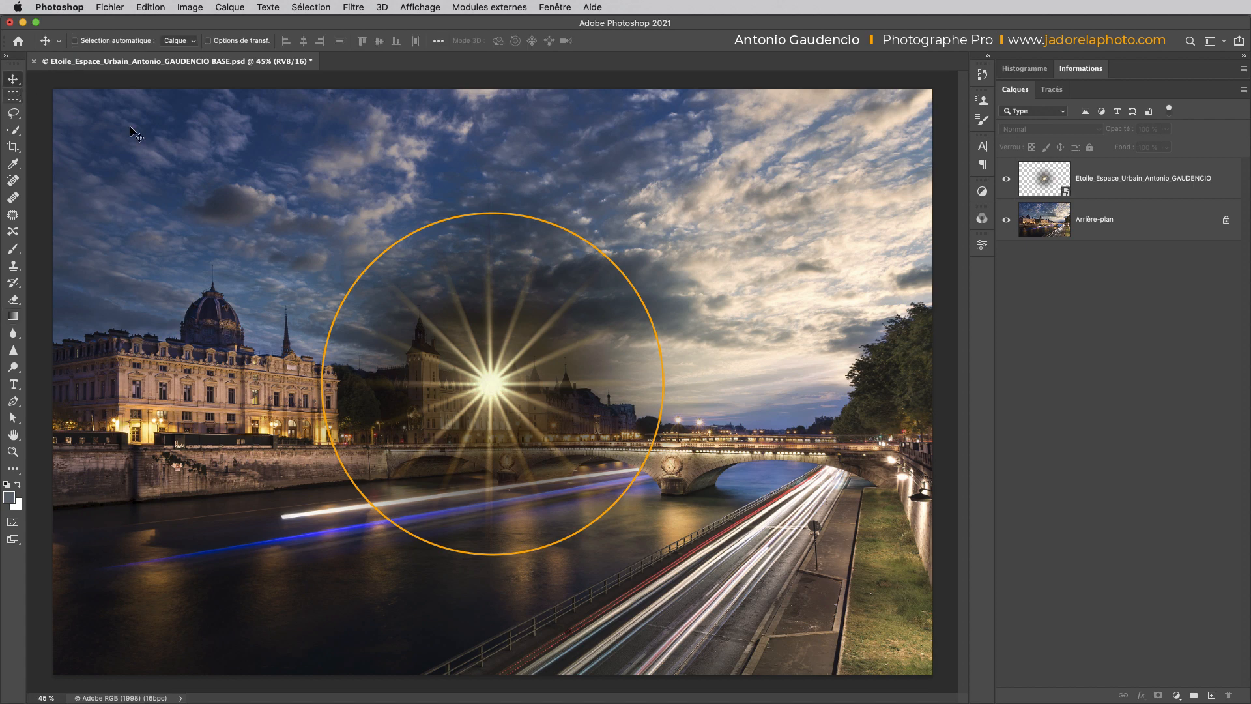
pyautogui.click(1107, 179)
pyautogui.moveTo(498, 386)
pyautogui.mouseDown()
pyautogui.moveTo(732, 312)
pyautogui.moveTo(645, 301)
pyautogui.moveTo(655, 378)
pyautogui.moveTo(557, 411)
pyautogui.moveTo(542, 390)
pyautogui.mouseUp()
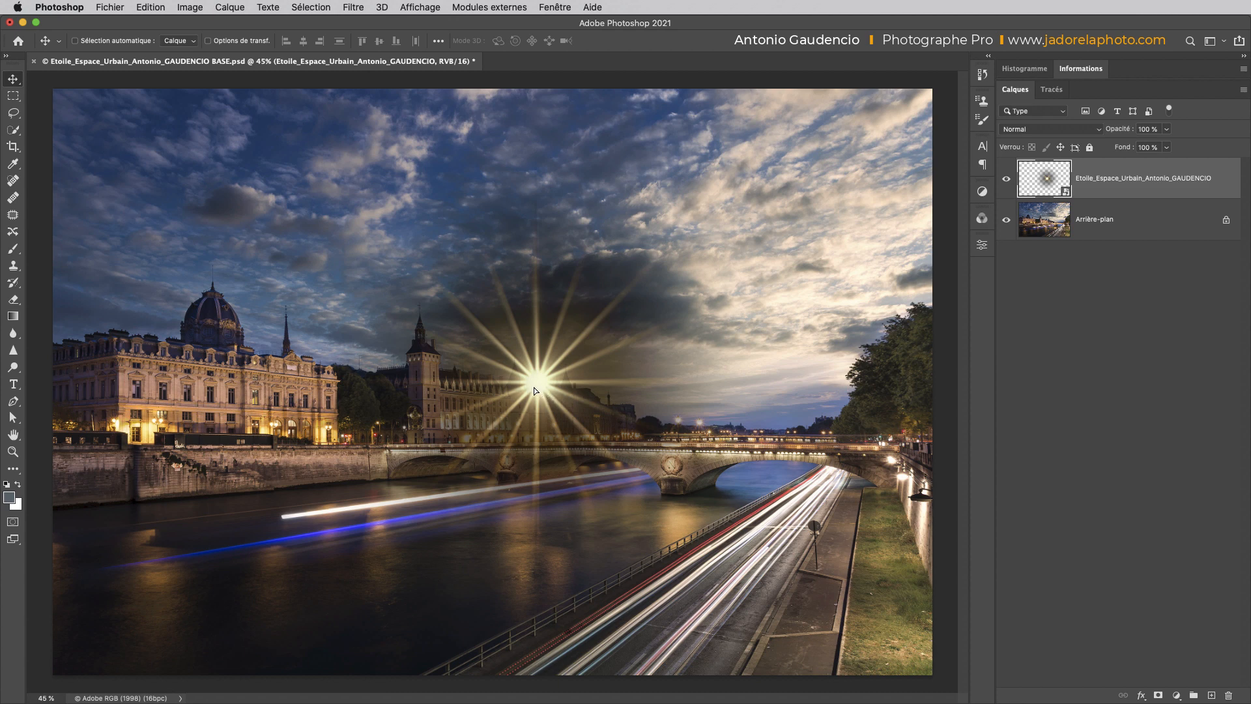
pyautogui.moveTo(534, 387)
pyautogui.mouseDown()
pyautogui.moveTo(541, 429)
pyautogui.moveTo(510, 387)
pyautogui.mouseUp()
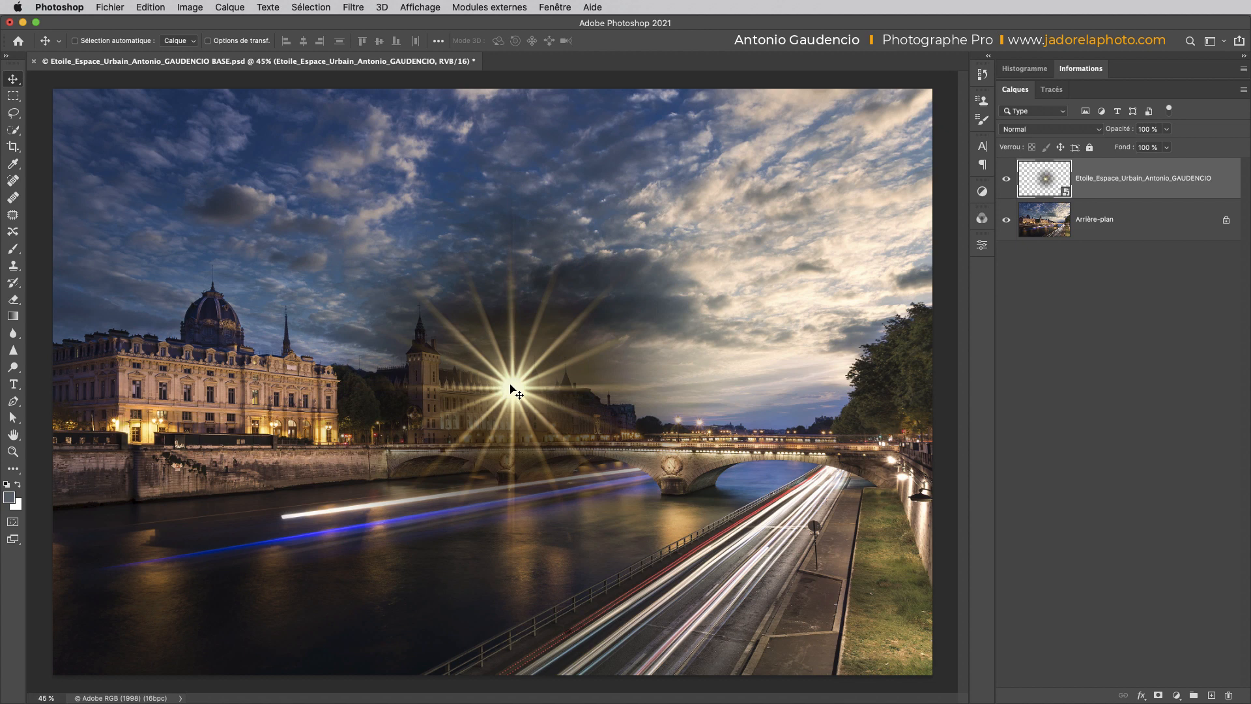
# - Set the star layer's blending mode to Lumière crue and move the star over the building's pointed towers
pyautogui.click(1069, 129)
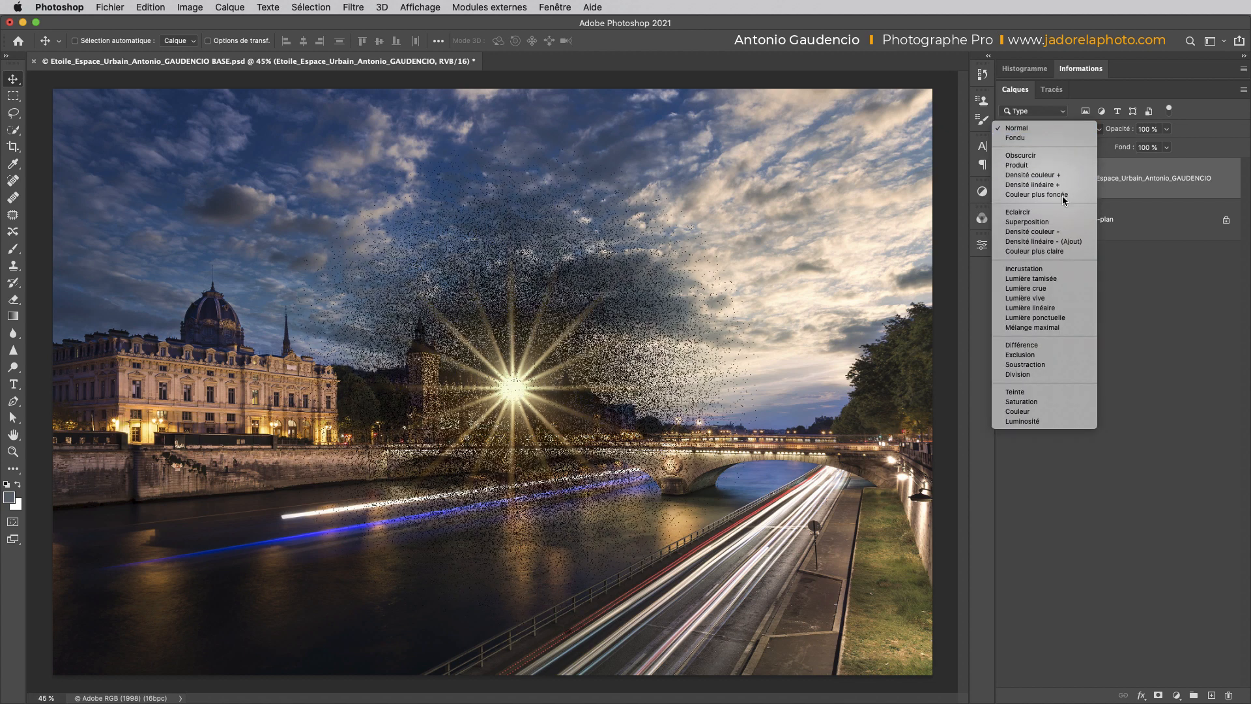
pyautogui.click(1053, 287)
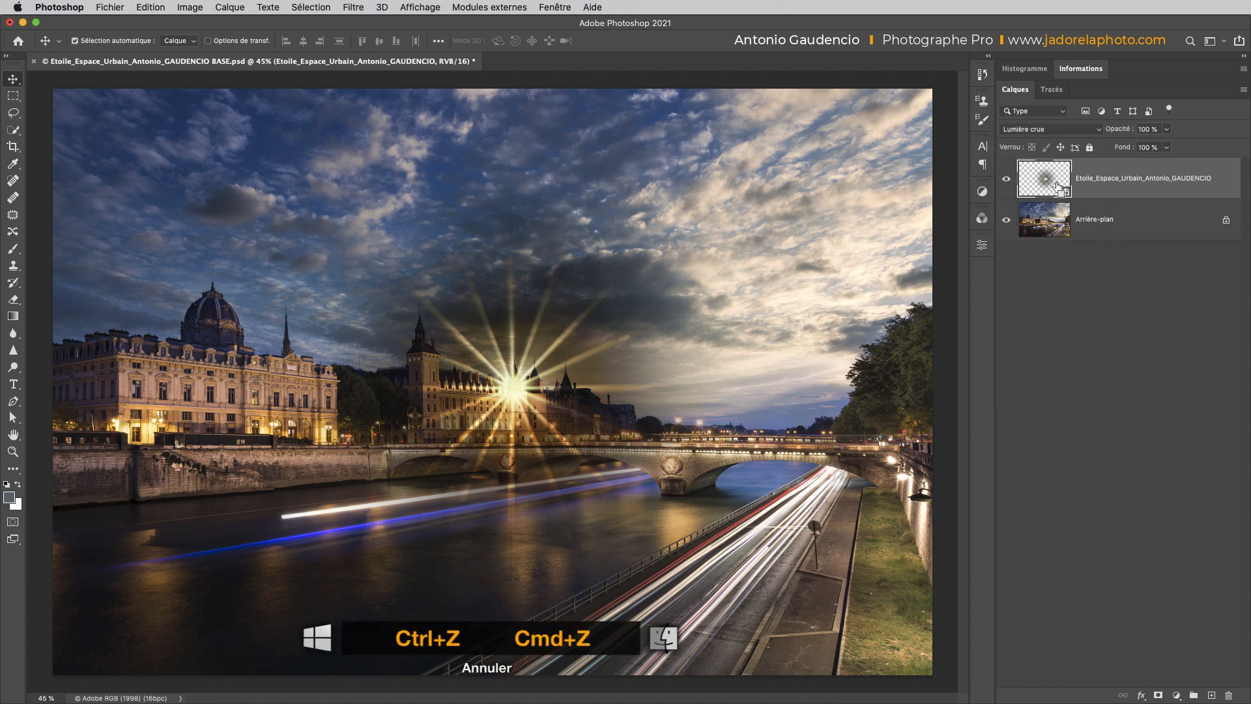
pyautogui.press('super+z')
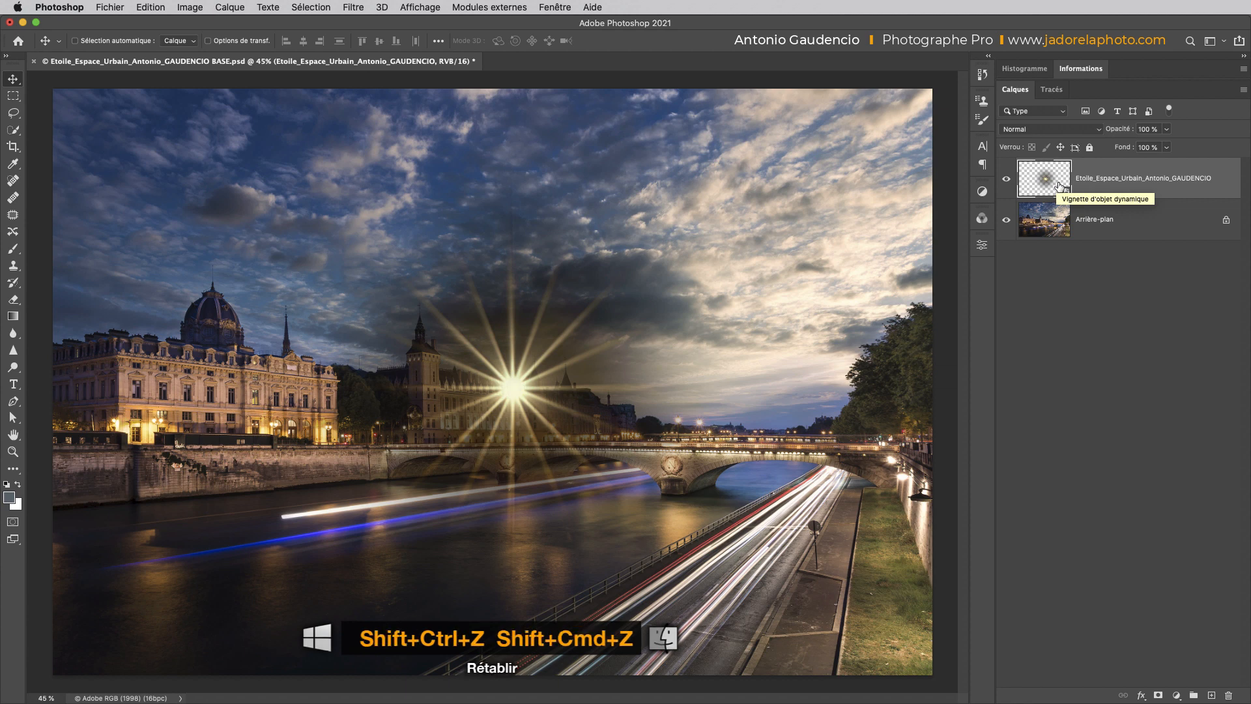
pyautogui.press('super+shift+z')
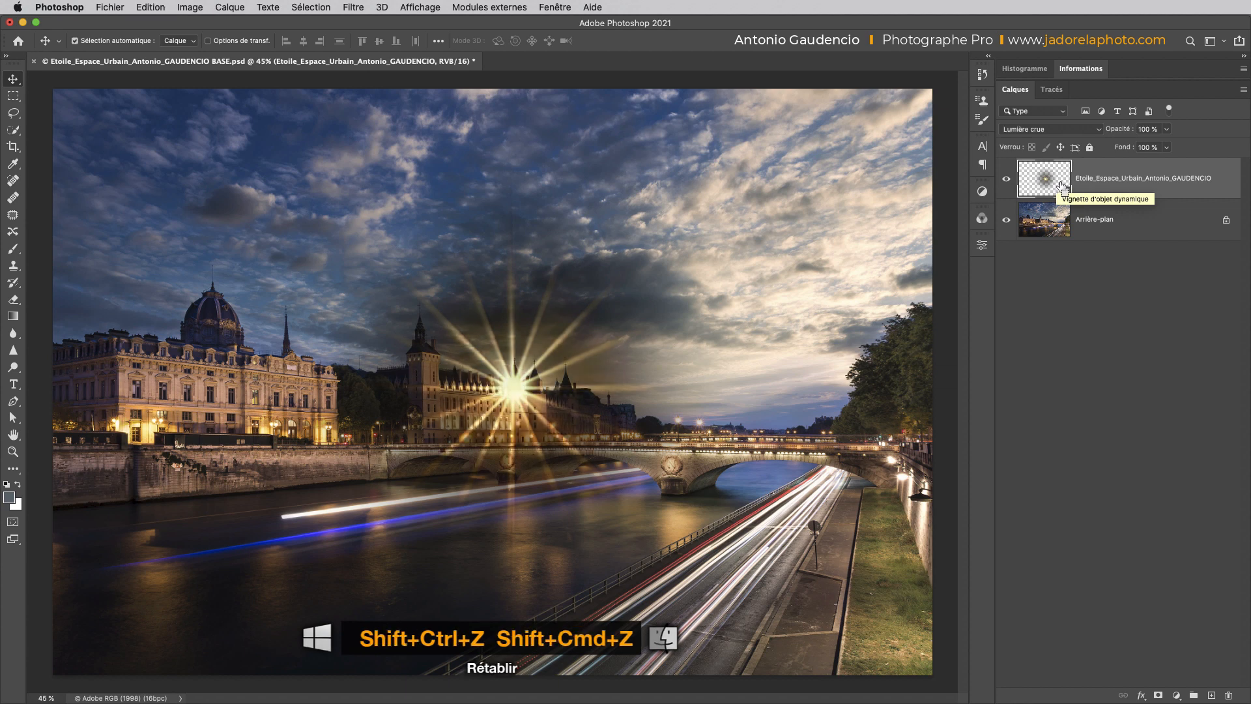
pyautogui.press('super+z')
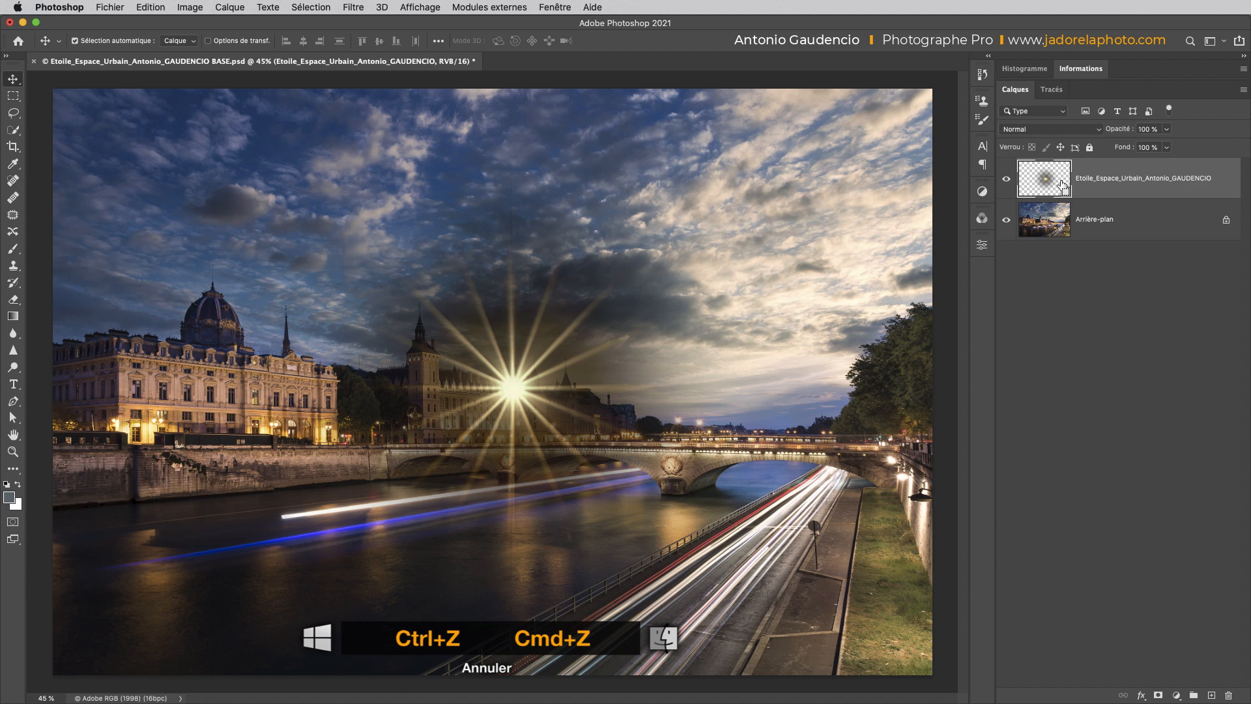
pyautogui.press('super+shift+z')
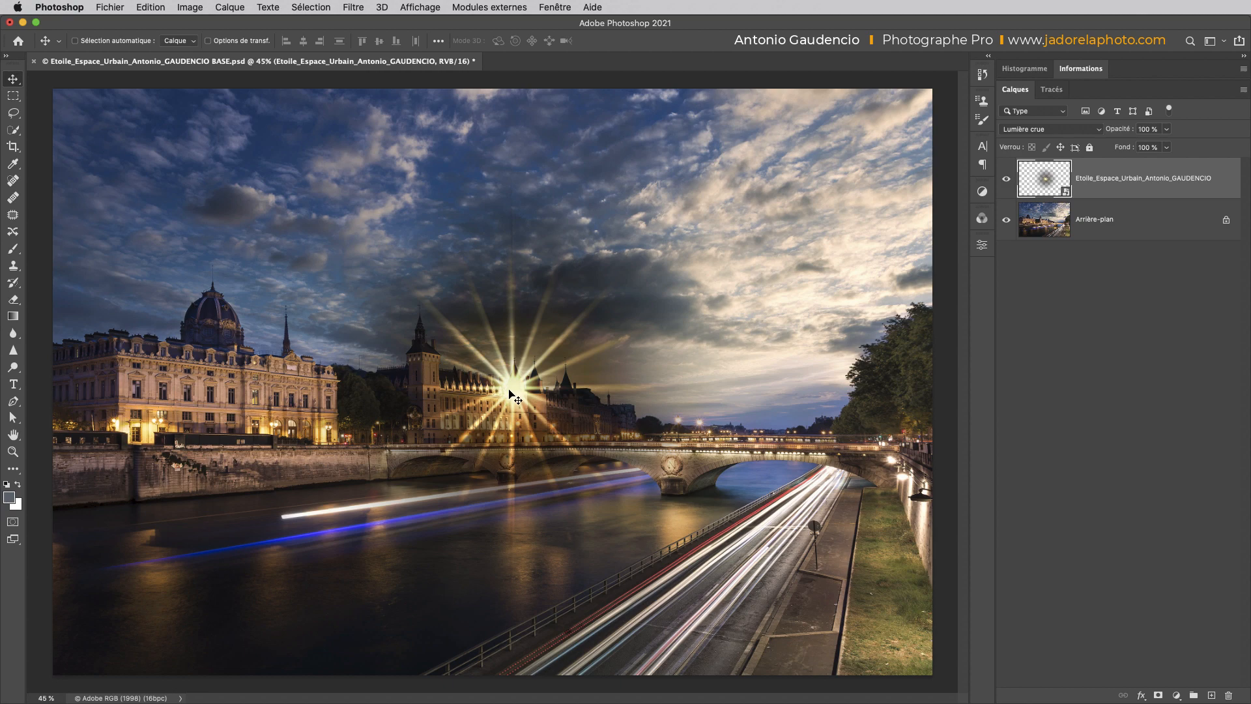
pyautogui.moveTo(513, 388)
pyautogui.mouseDown()
pyautogui.moveTo(534, 410)
pyautogui.moveTo(695, 409)
pyautogui.moveTo(319, 409)
pyautogui.moveTo(551, 416)
pyautogui.moveTo(507, 403)
pyautogui.mouseUp()
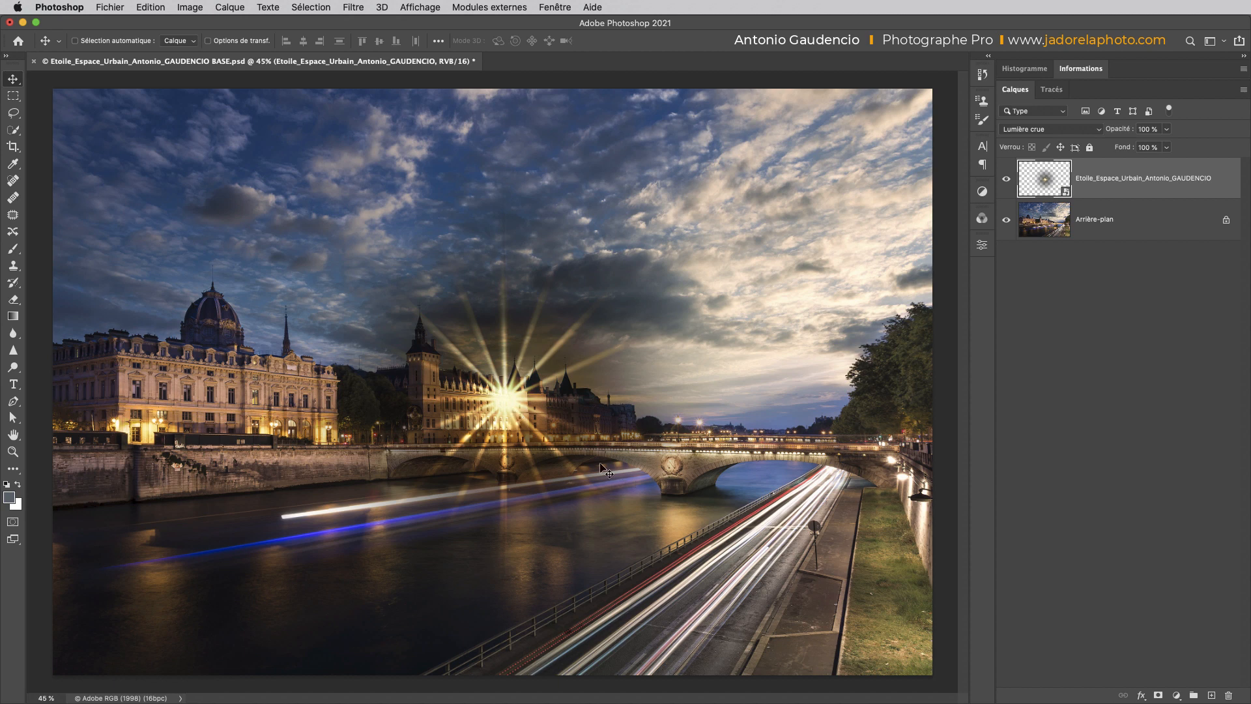
pyautogui.moveTo(513, 409); pyautogui.dragTo(551, 408)
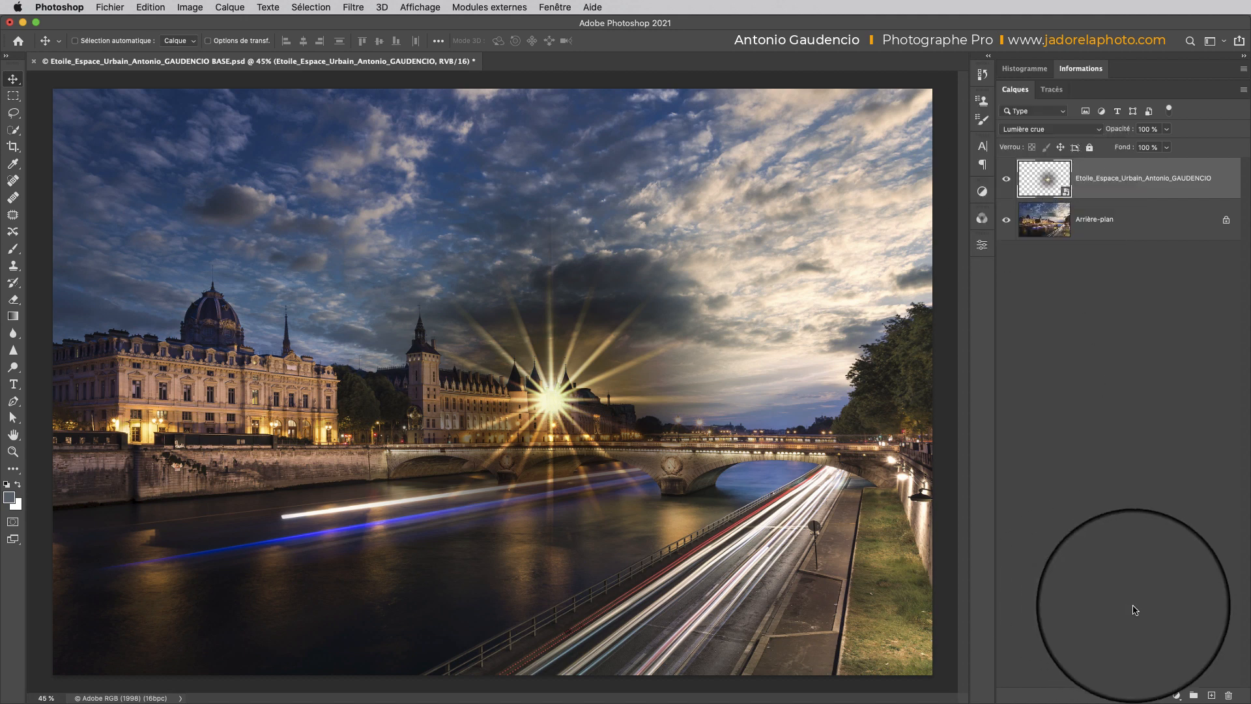
# - Add a Curves adjustment layer clipped to the star layer and raise its black point to output 115
pyautogui.keyDown('alt'); pyautogui.click(1177, 693); pyautogui.keyUp('alt')
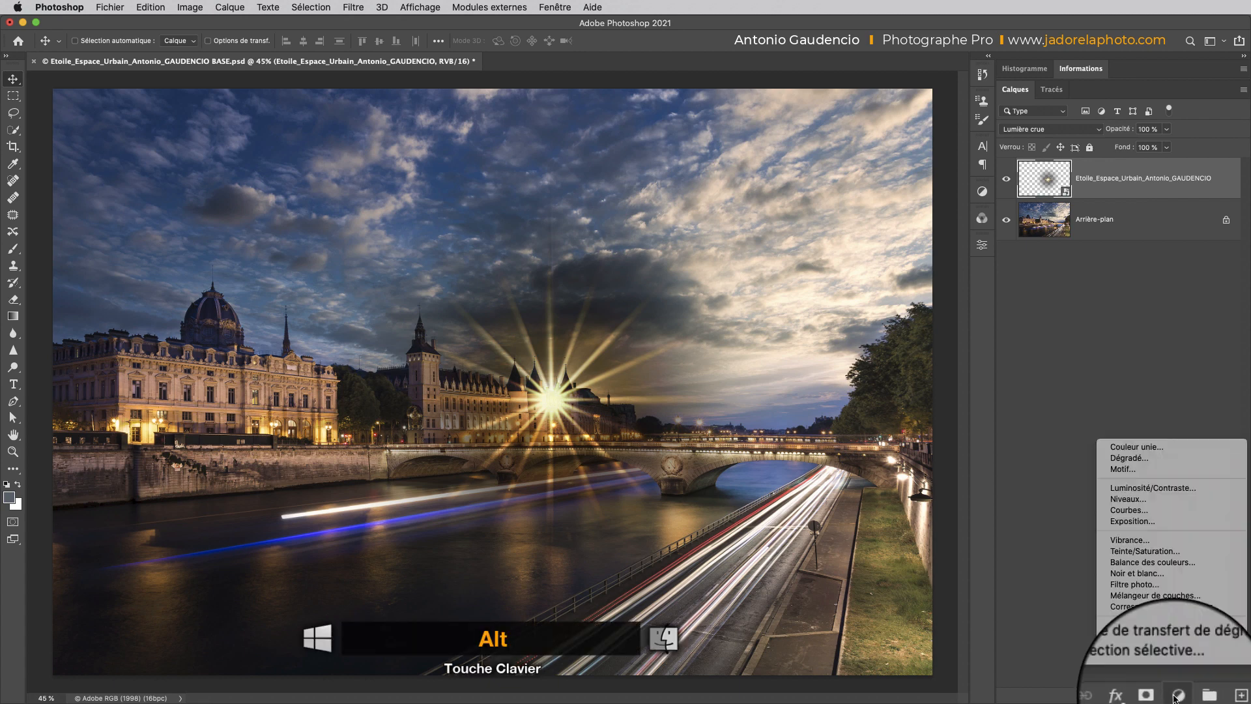
pyautogui.keyDown('alt'); pyautogui.click(1124, 509); pyautogui.keyUp('alt')
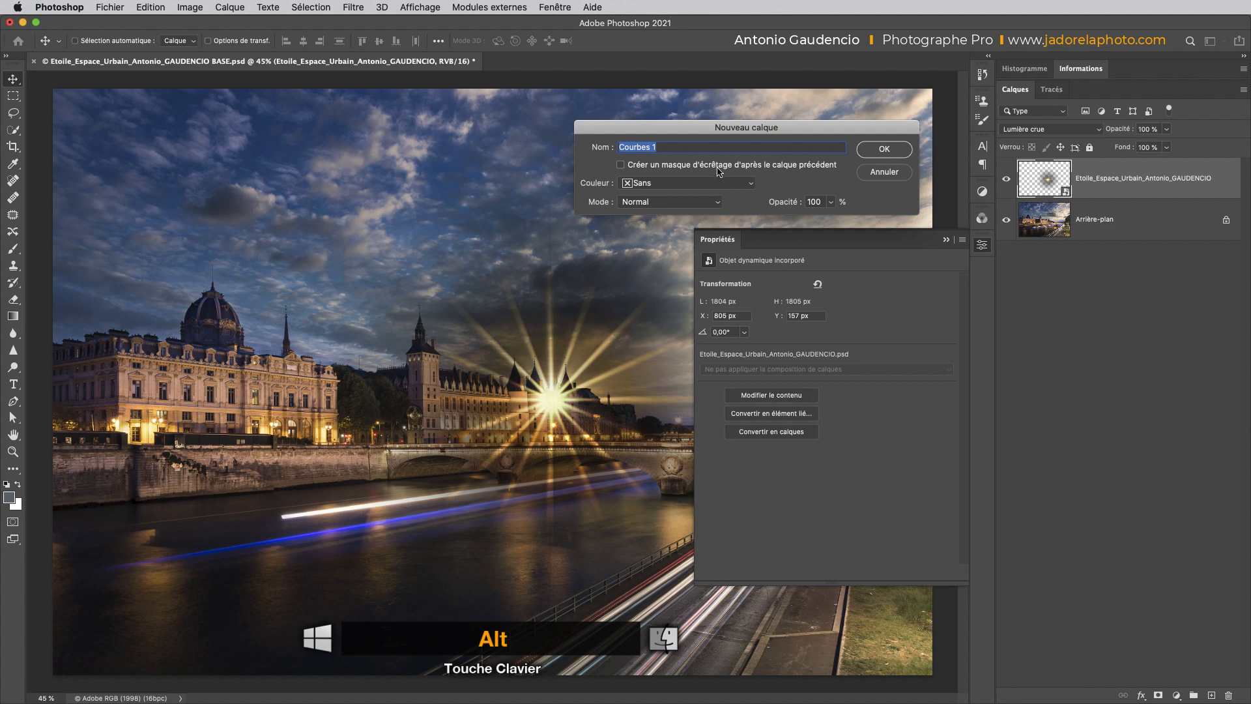
pyautogui.click(884, 148)
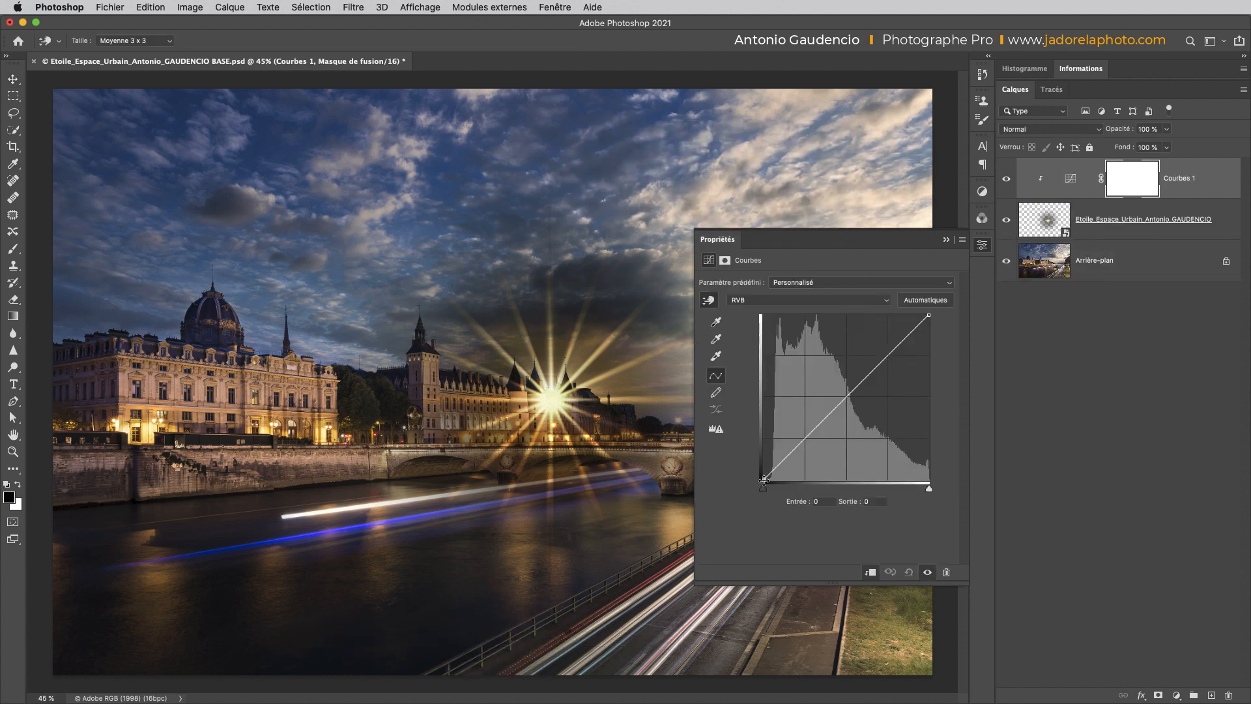
pyautogui.moveTo(763, 479); pyautogui.dragTo(746, 406)
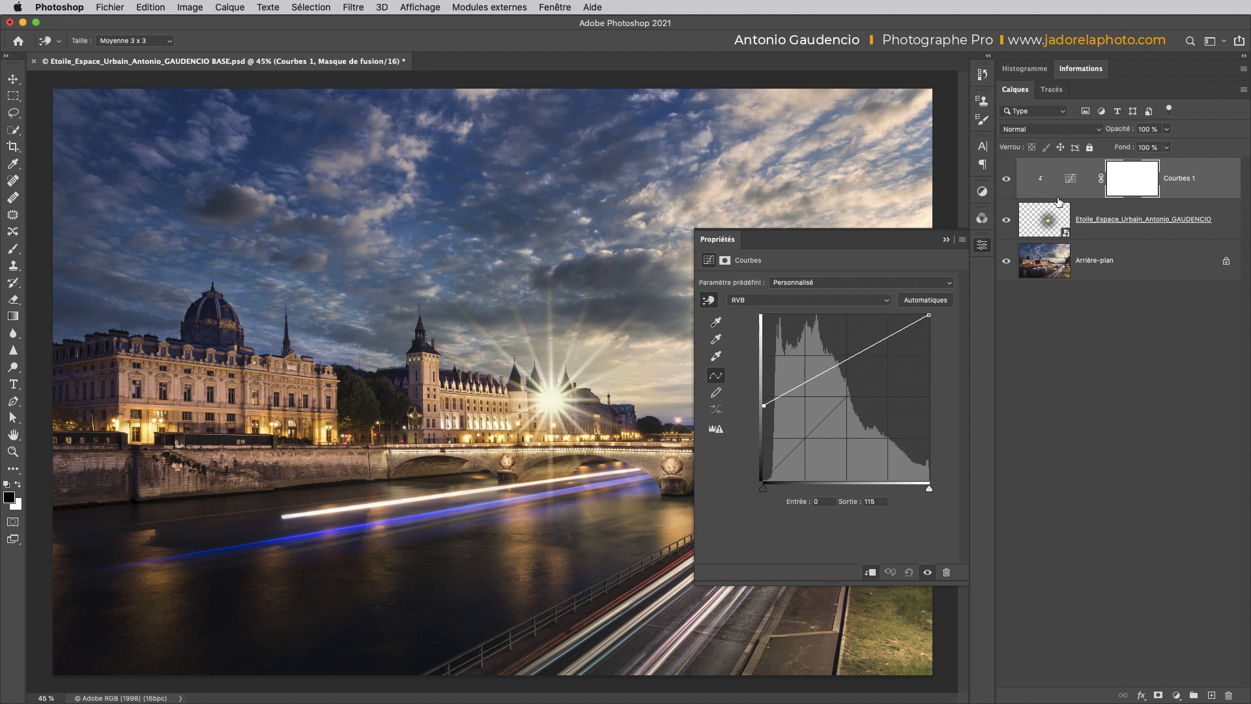
# - Select the star layer and move the star slightly down and right along the building's facade
pyautogui.click(1049, 220)
pyautogui.press('v')
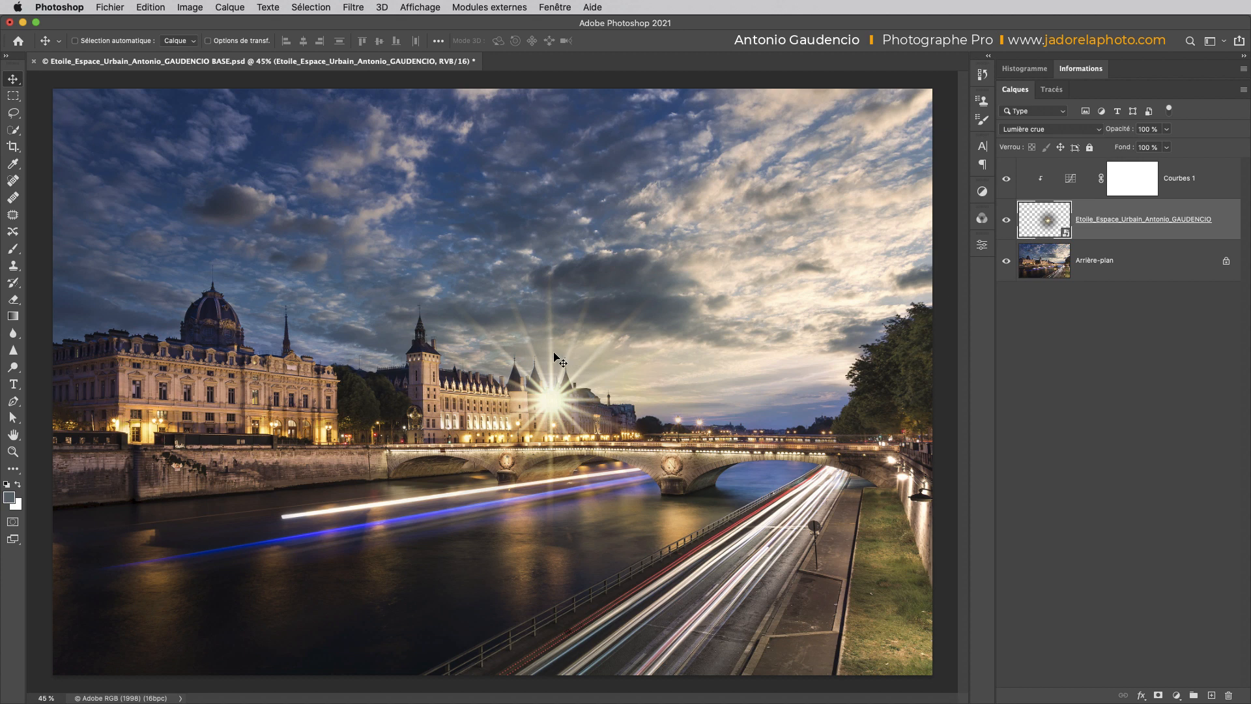
pyautogui.moveTo(553, 405)
pyautogui.mouseDown()
pyautogui.moveTo(611, 335)
pyautogui.moveTo(343, 400)
pyautogui.moveTo(314, 426)
pyautogui.moveTo(507, 404)
pyautogui.moveTo(551, 463)
pyautogui.moveTo(505, 530)
pyautogui.moveTo(413, 547)
pyautogui.moveTo(256, 544)
pyautogui.moveTo(338, 490)
pyautogui.moveTo(530, 440)
pyautogui.moveTo(537, 422)
pyautogui.moveTo(546, 440)
pyautogui.moveTo(562, 422)
pyautogui.mouseUp()
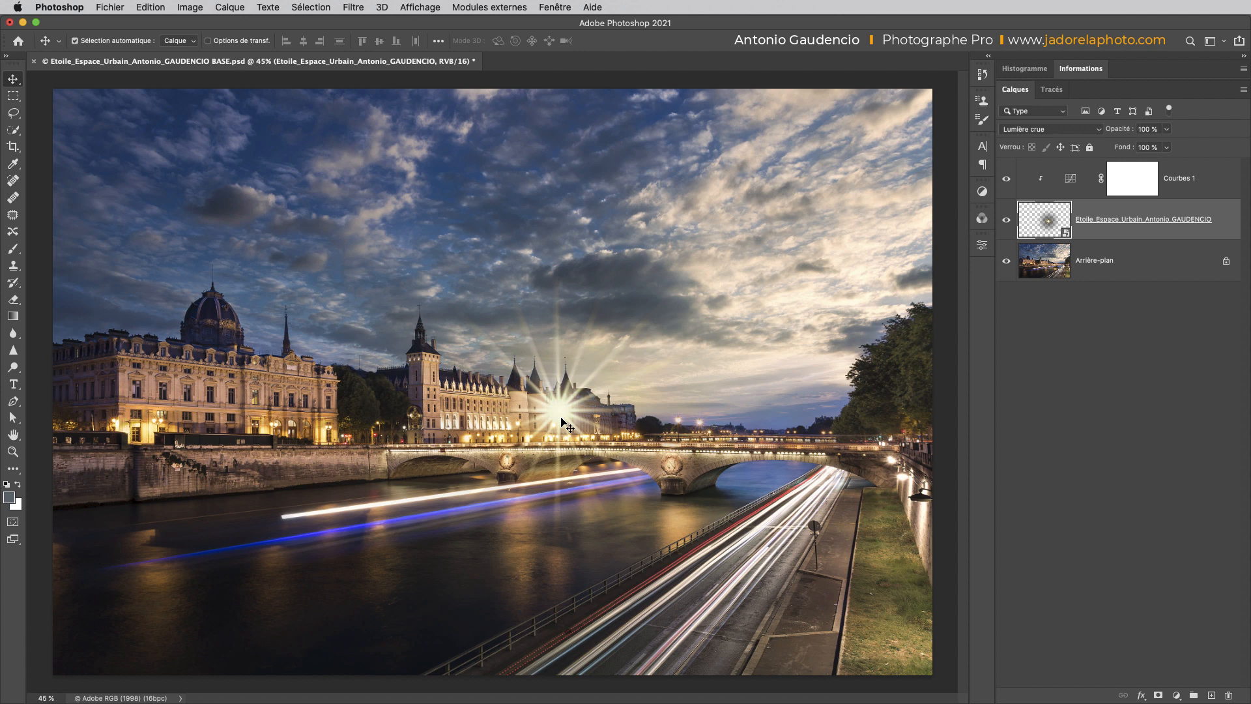
# - Transform the star down to about 20.45% width and 21.01% height and move it onto the tall street lamp beyond the bridge
pyautogui.press('super+t')
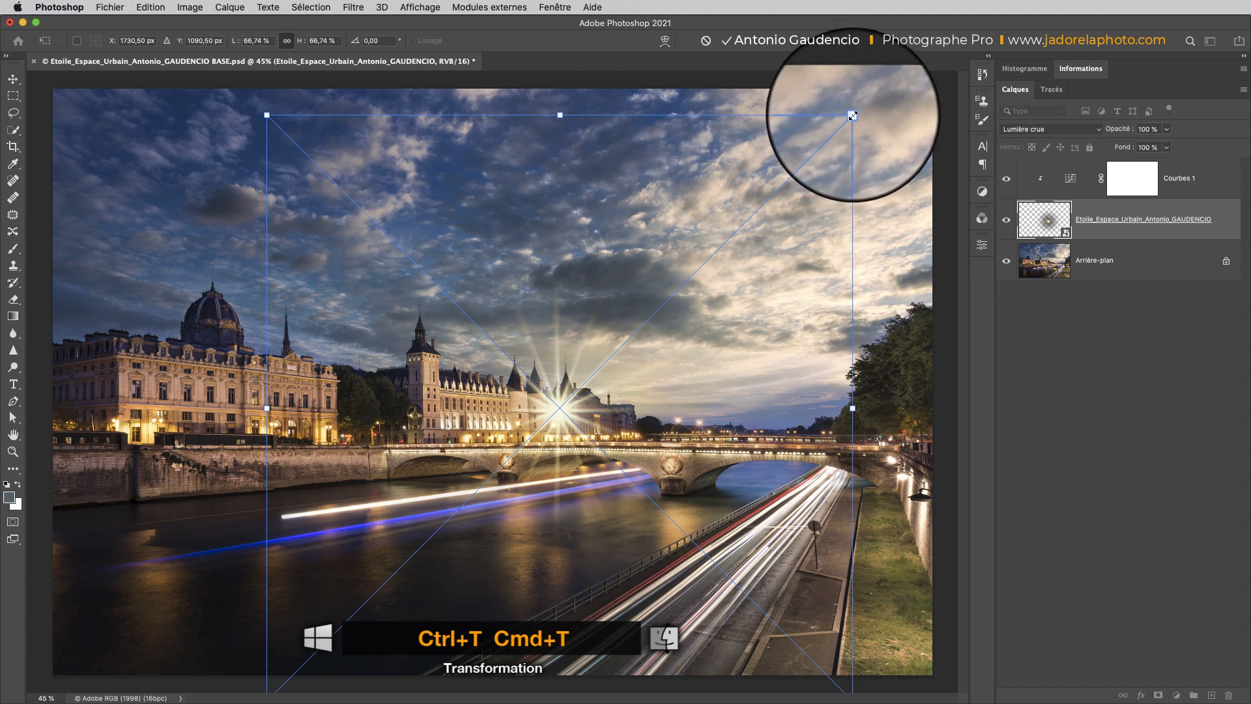
pyautogui.moveTo(852, 116)
pyautogui.mouseDown()
pyautogui.moveTo(534, 446)
pyautogui.moveTo(524, 472)
pyautogui.moveTo(652, 316)
pyautogui.moveTo(788, 199)
pyautogui.moveTo(824, 95)
pyautogui.moveTo(703, 244)
pyautogui.moveTo(671, 319)
pyautogui.moveTo(845, 125)
pyautogui.mouseUp()
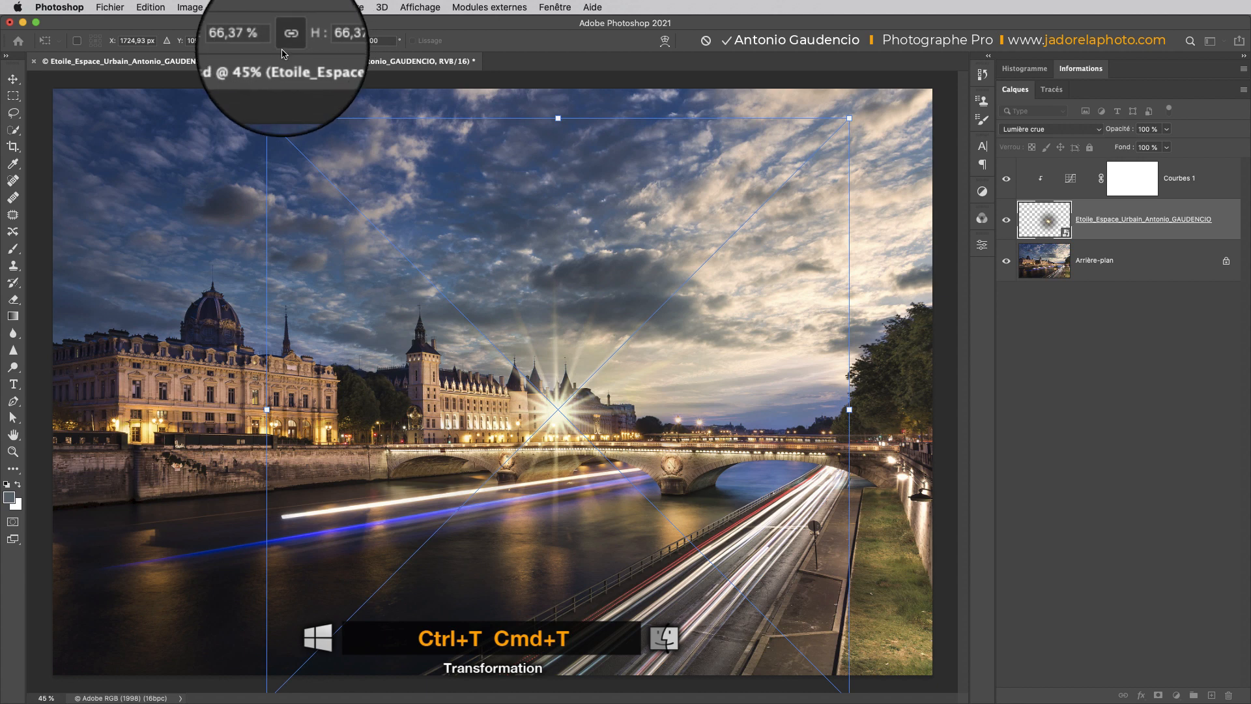
pyautogui.moveTo(848, 118); pyautogui.dragTo(831, 126)
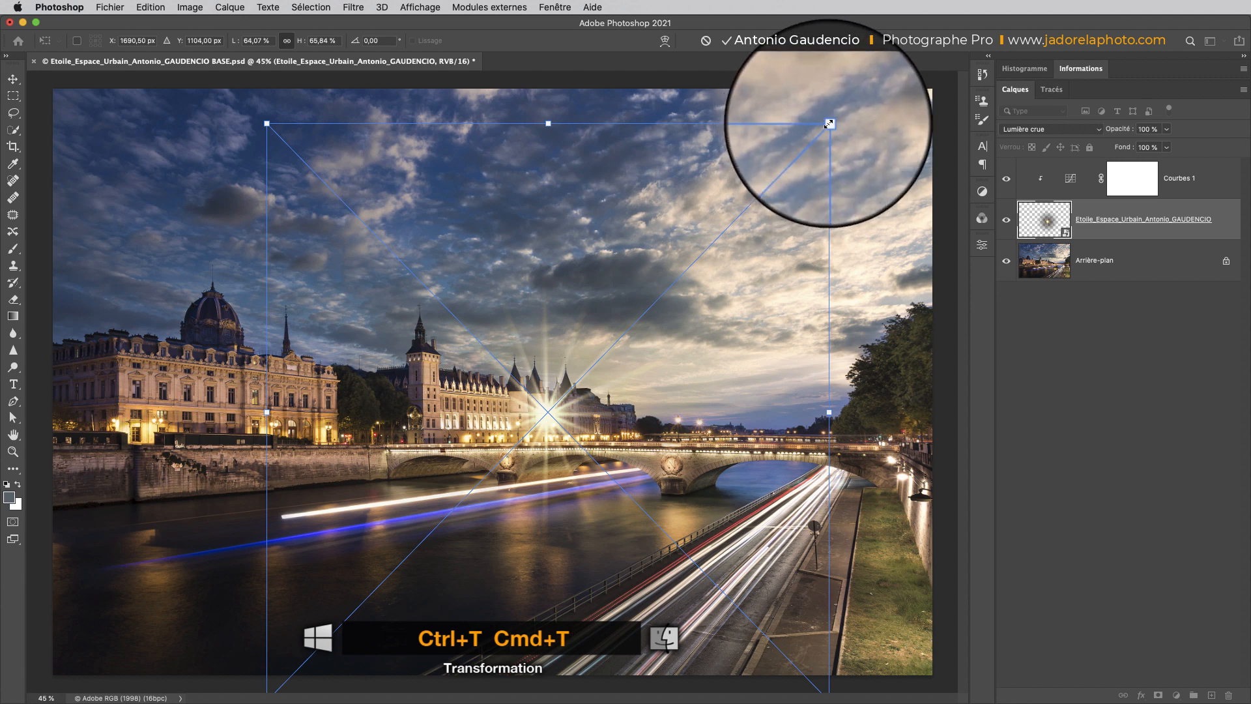
pyautogui.moveTo(829, 124); pyautogui.dragTo(449, 521)
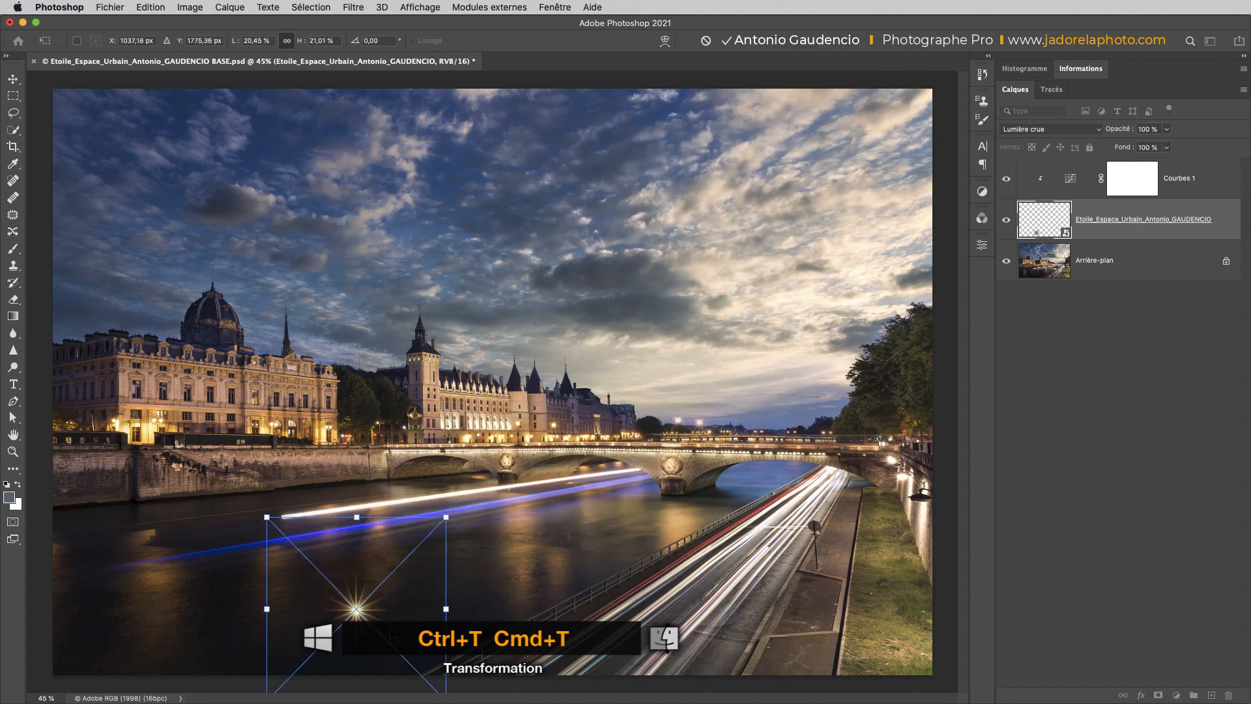
pyautogui.moveTo(391, 634); pyautogui.dragTo(713, 439)
# - Shrink the star to about 8.18% width and 8.40% height, centre it on the second tall street lamp, and apply the transformation
pyautogui.press('super+plus')
pyautogui.press('super+plus')
pyautogui.press('super+plus')
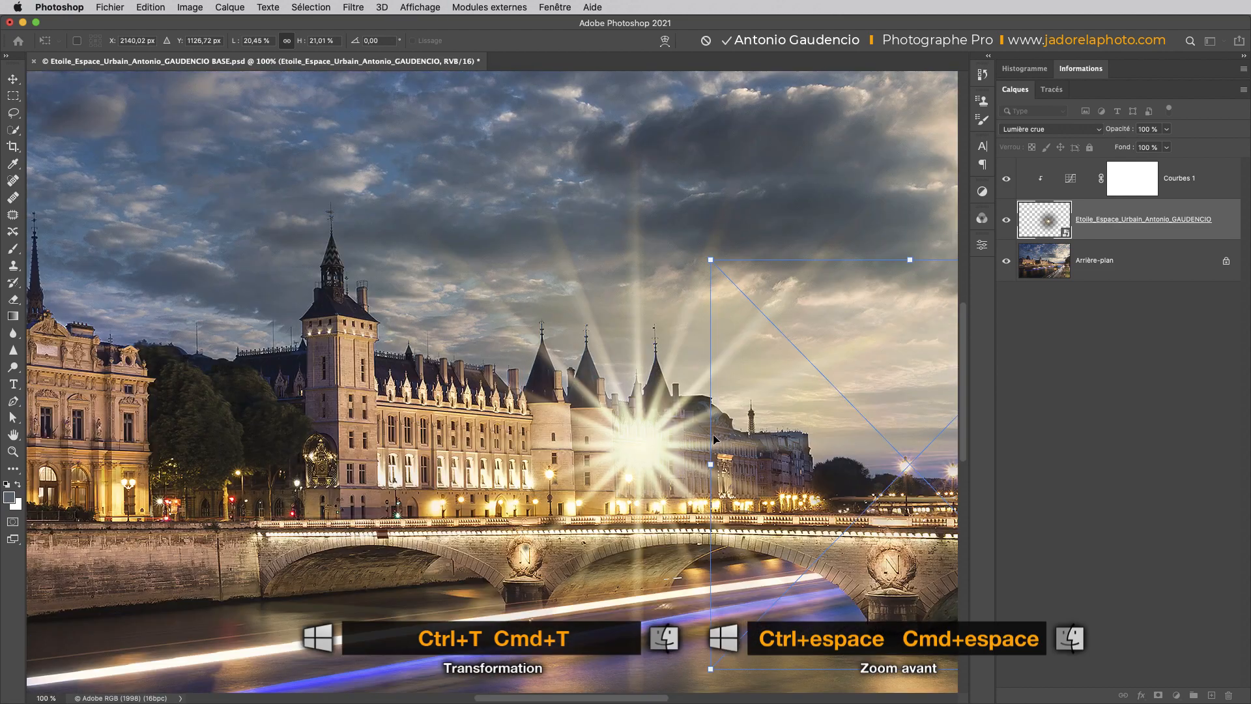
pyautogui.moveTo(720, 489); pyautogui.dragTo(473, 411)
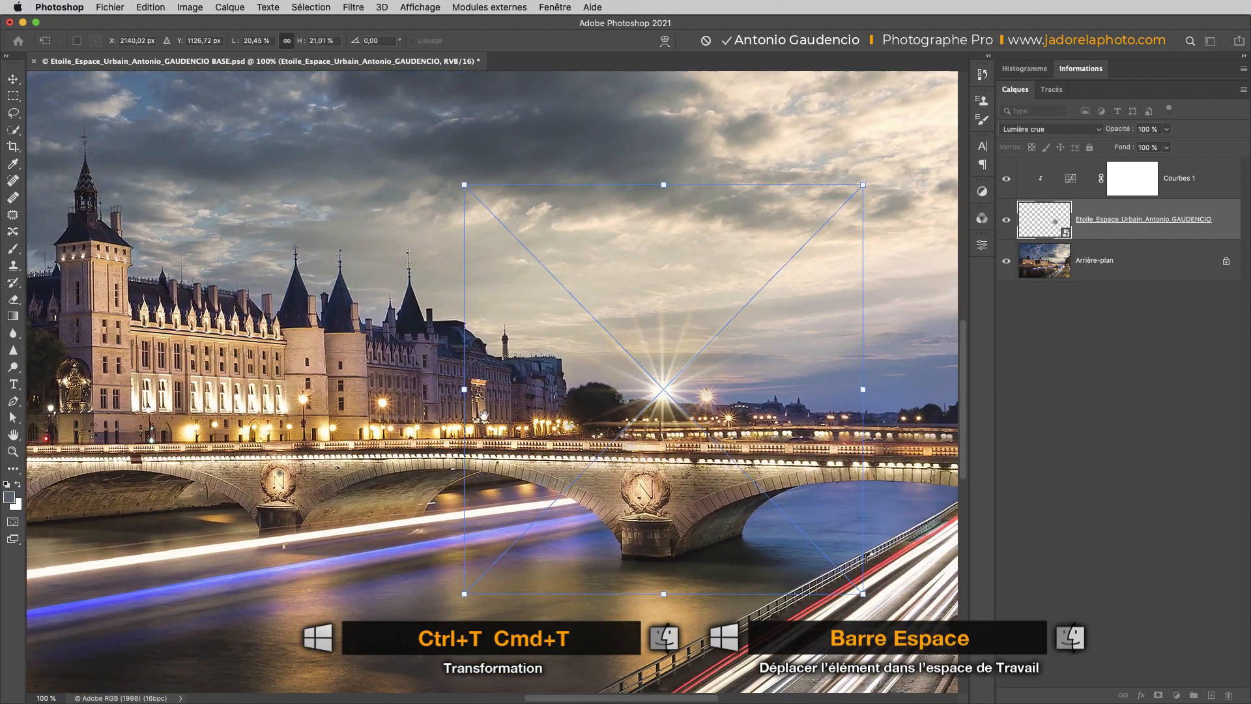
pyautogui.moveTo(863, 181); pyautogui.dragTo(731, 314)
pyautogui.moveTo(619, 449); pyautogui.dragTo(731, 387)
pyautogui.moveTo(838, 264); pyautogui.dragTo(764, 329)
pyautogui.moveTo(671, 434); pyautogui.dragTo(708, 395)
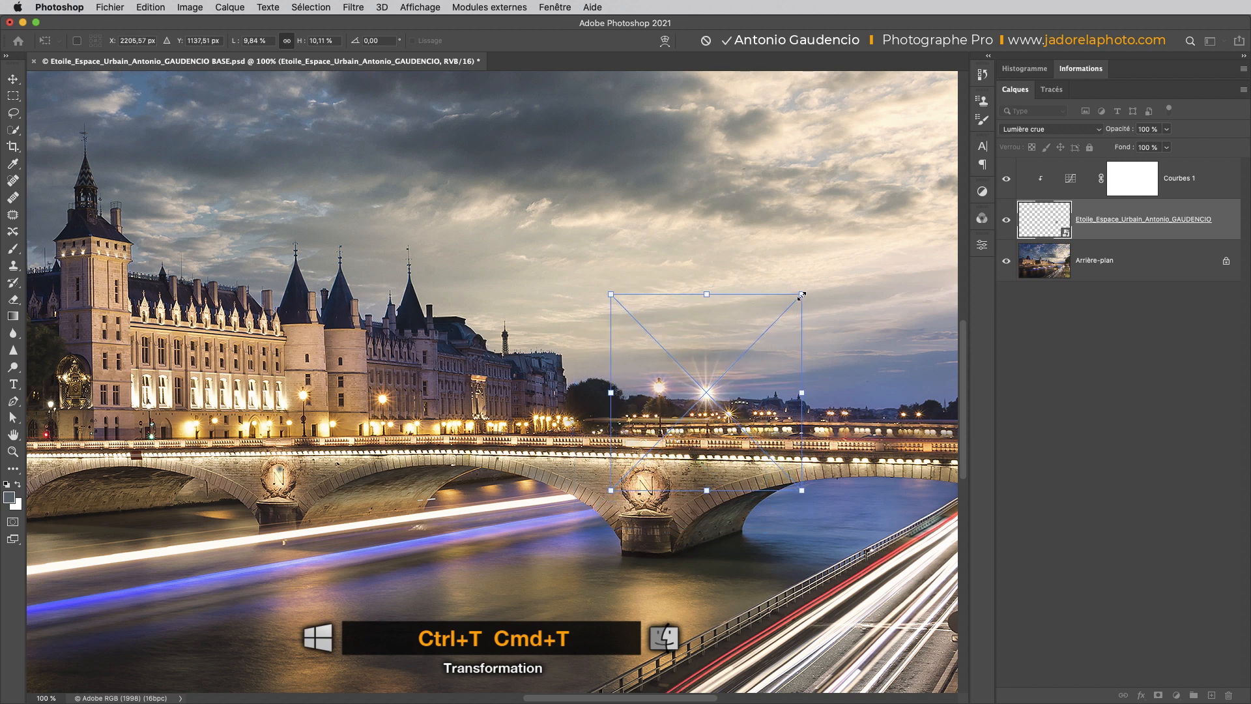
pyautogui.moveTo(801, 295); pyautogui.dragTo(769, 327)
pyautogui.moveTo(690, 411); pyautogui.dragTo(707, 390)
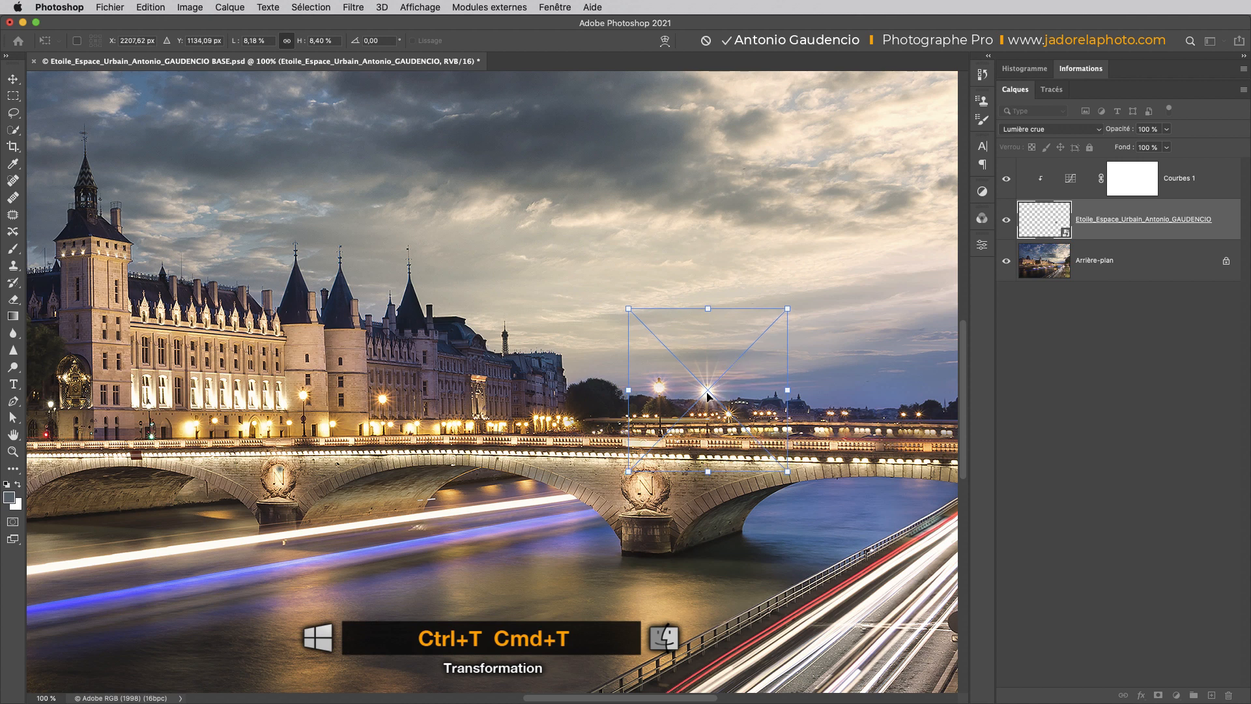
pyautogui.press('Return')
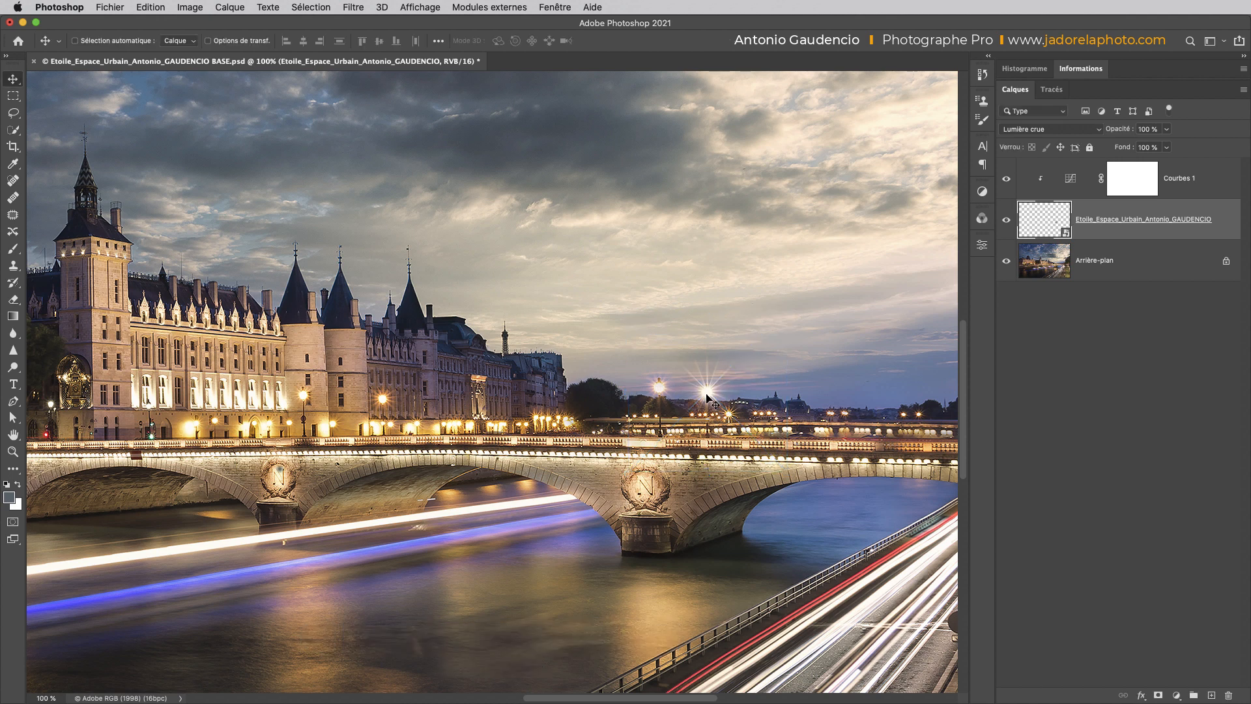
# - Toggle the star layer's visibility to compare the street lamp with and without the effect
pyautogui.click(1007, 221)
pyautogui.click(1007, 221)
pyautogui.click(1007, 222)
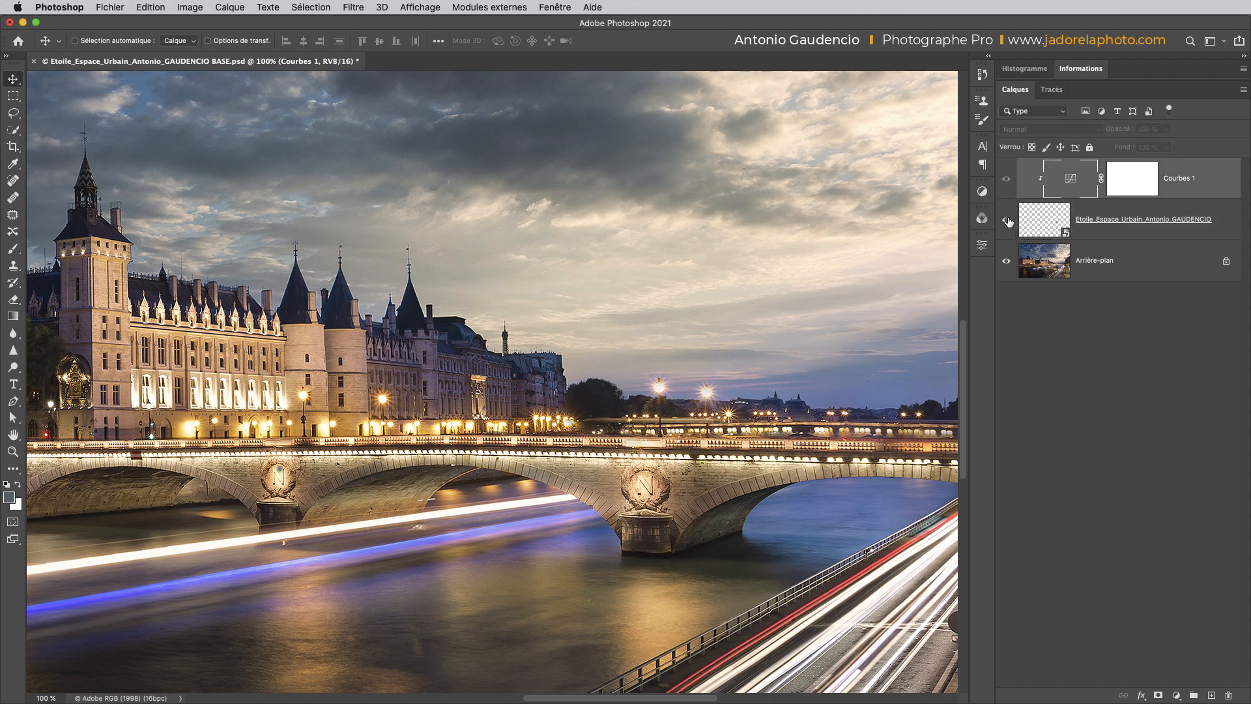
# - Compare the second tall street lamp with the star layer hidden and shown, leaving the star visible
pyautogui.click(1007, 222)
pyautogui.click(1007, 222)
pyautogui.click(1007, 222)
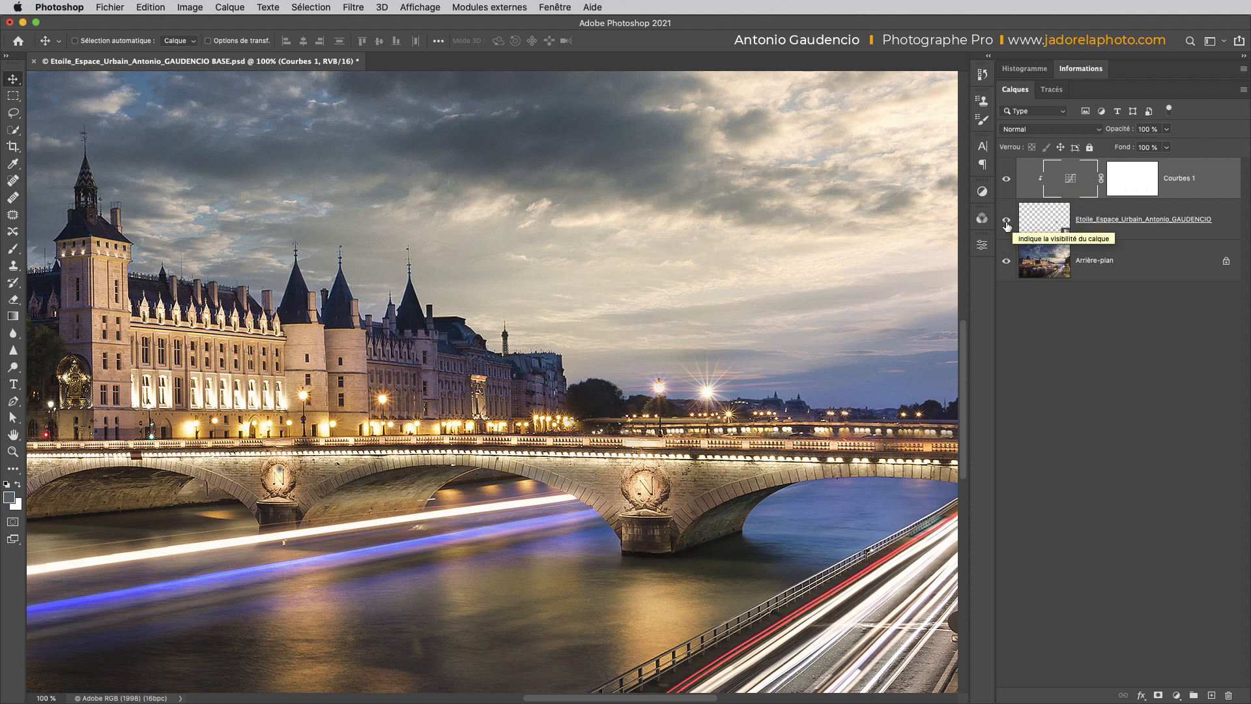
# - Brighten the star by raising the clipped Curves' black point to output 153 at input 0
pyautogui.doubleClick(1071, 181)
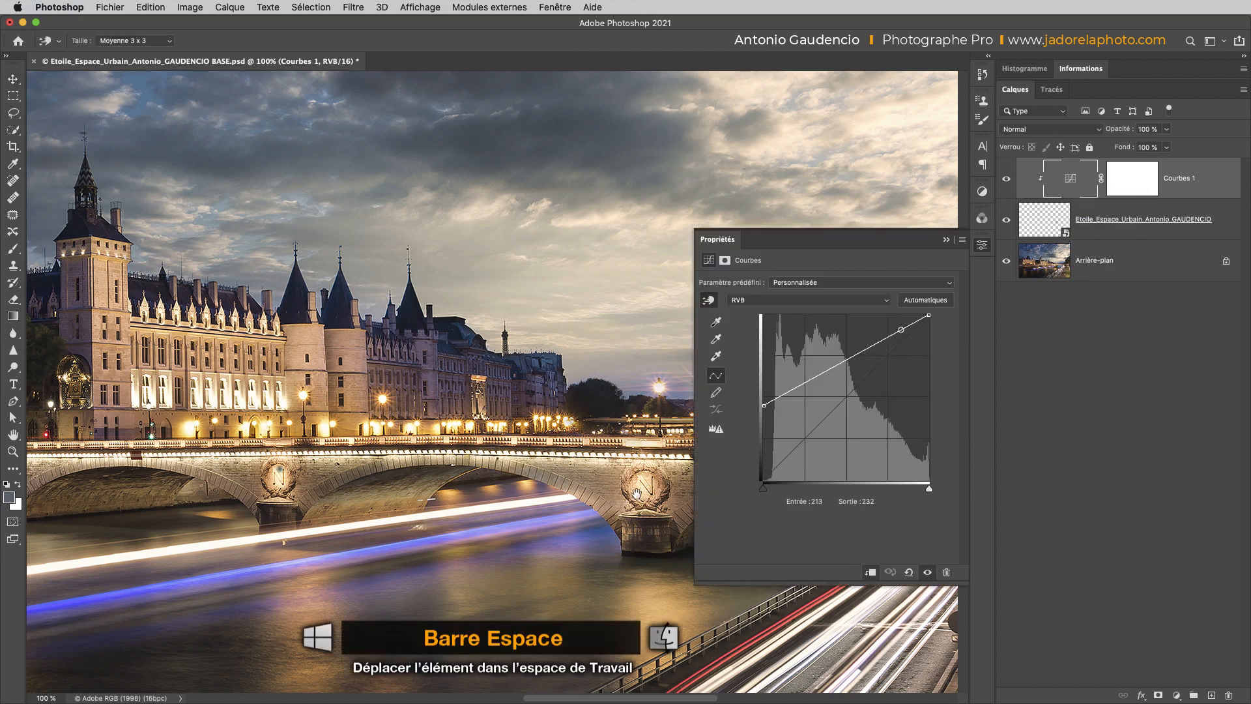
pyautogui.moveTo(677, 493); pyautogui.dragTo(446, 475)
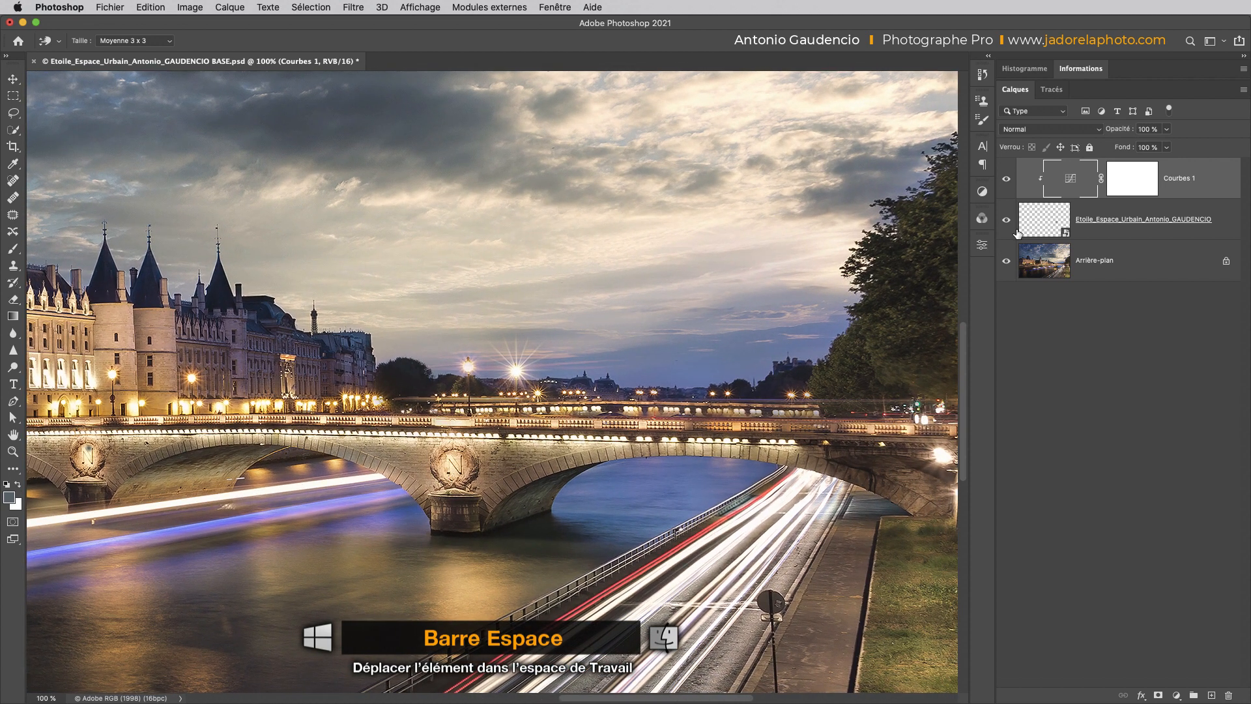
pyautogui.doubleClick(1071, 182)
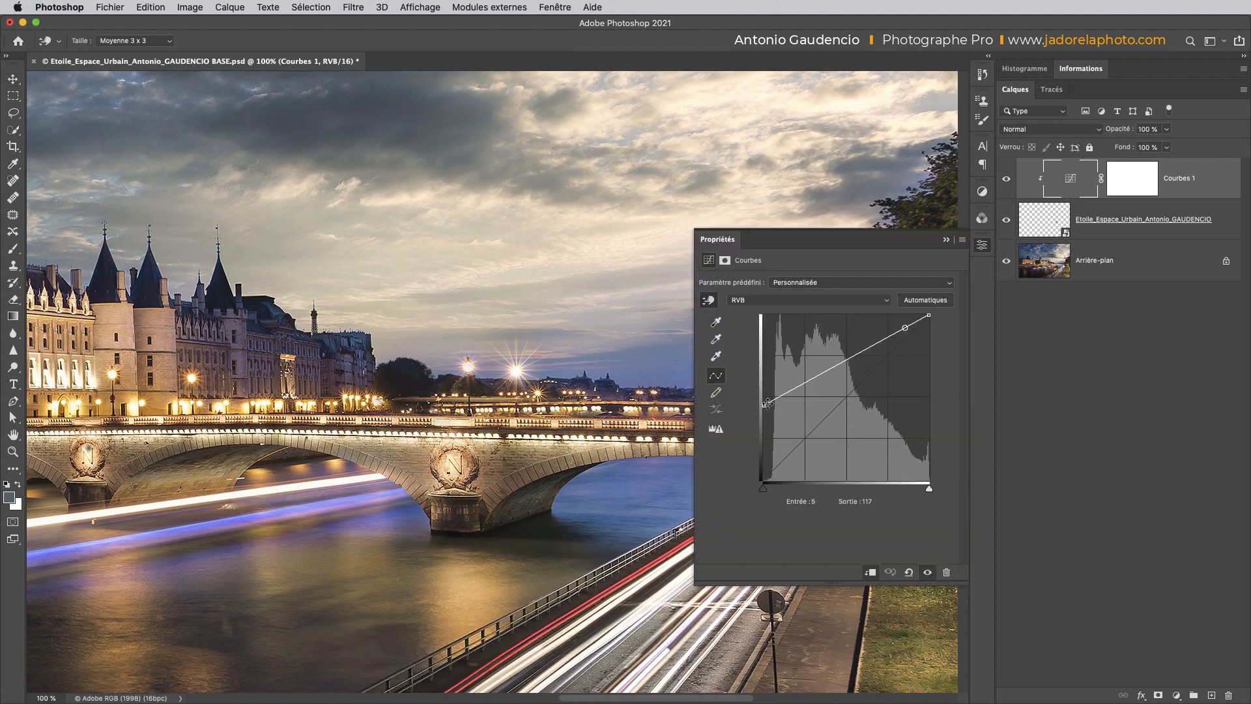
pyautogui.moveTo(765, 404); pyautogui.dragTo(753, 378)
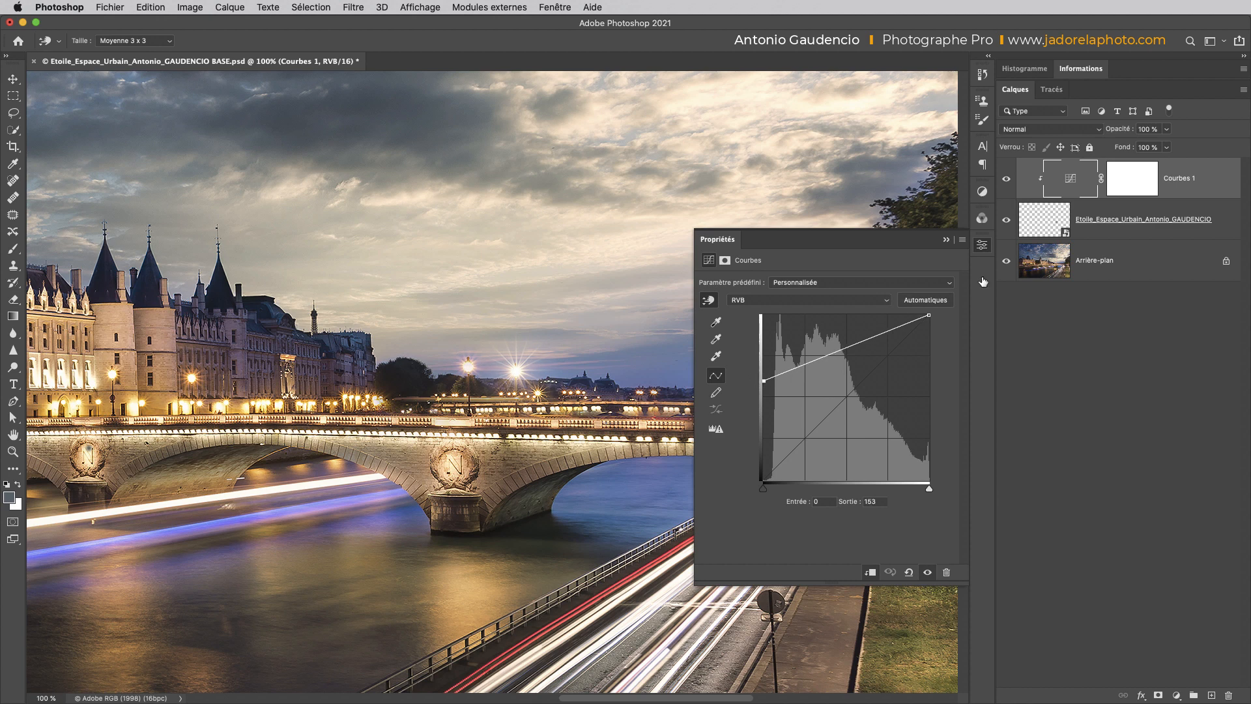
# - Group the star layer with its clipped Curves layer and name the group ETOILE
pyautogui.click(1041, 228)
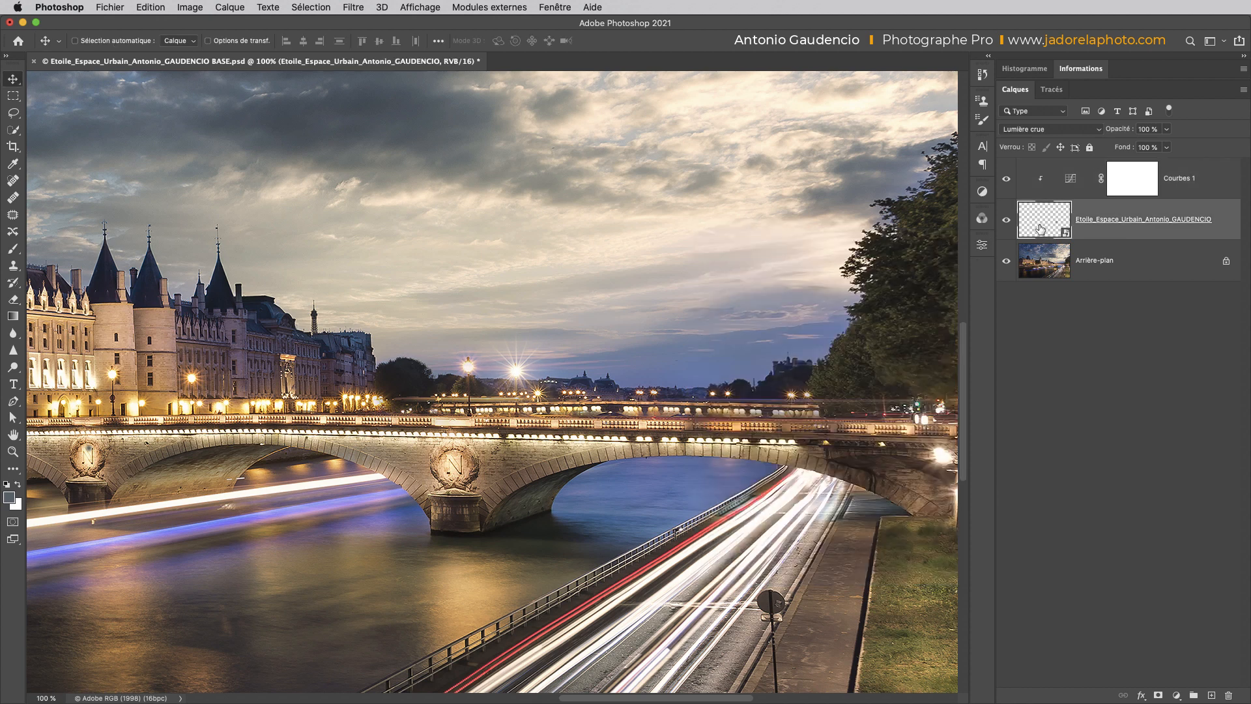
pyautogui.press('super+0')
pyautogui.press('super+1')
pyautogui.hscroll(-10, 546, 465)
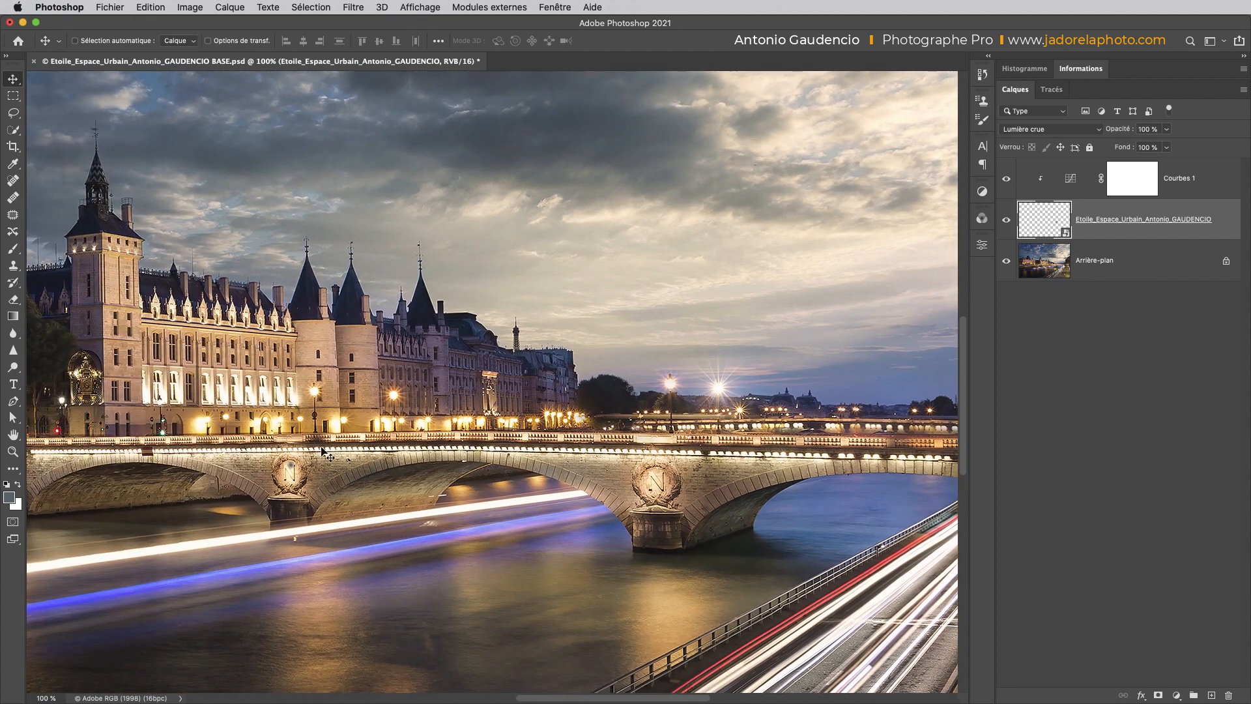
pyautogui.hscroll(8, 782, 472)
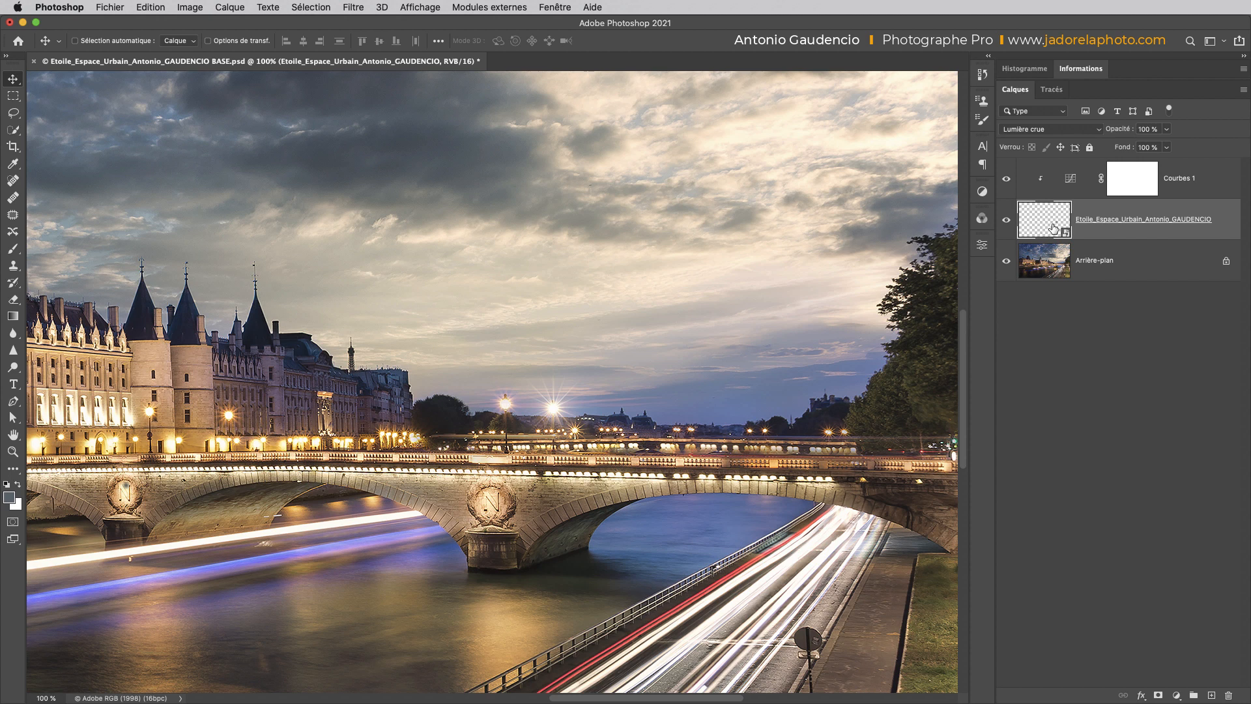
pyautogui.press('shift')
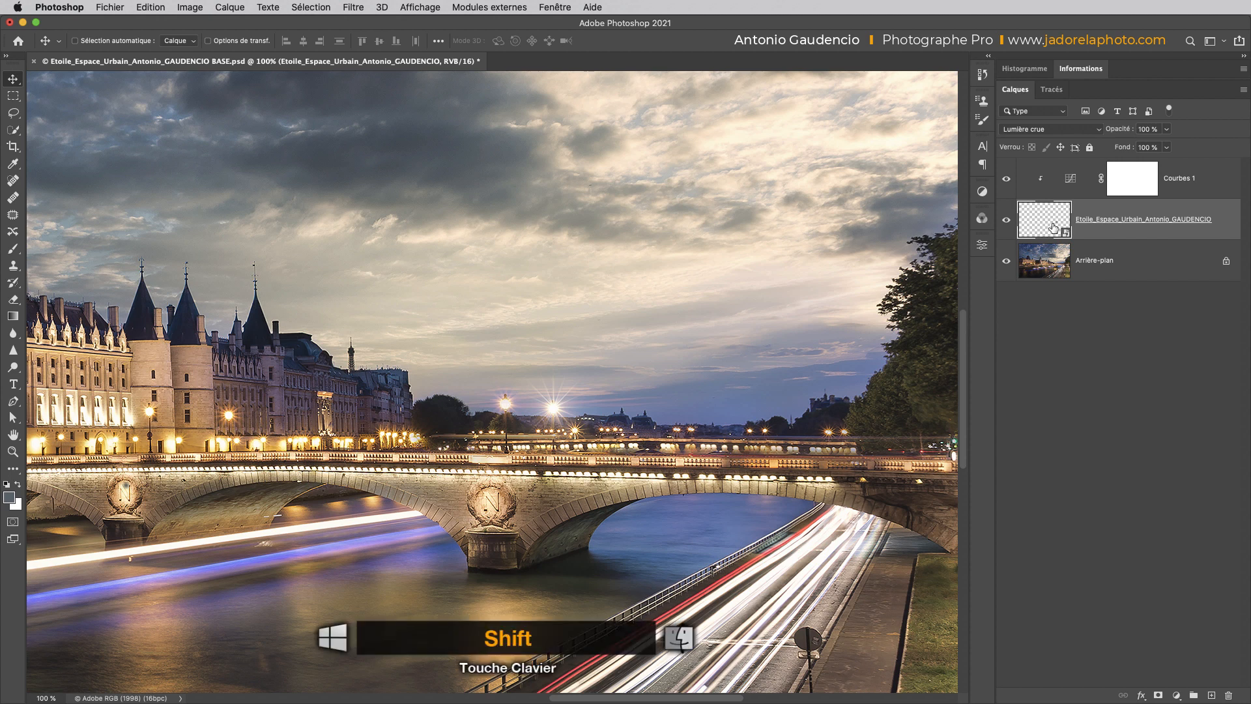
pyautogui.click(1070, 180)
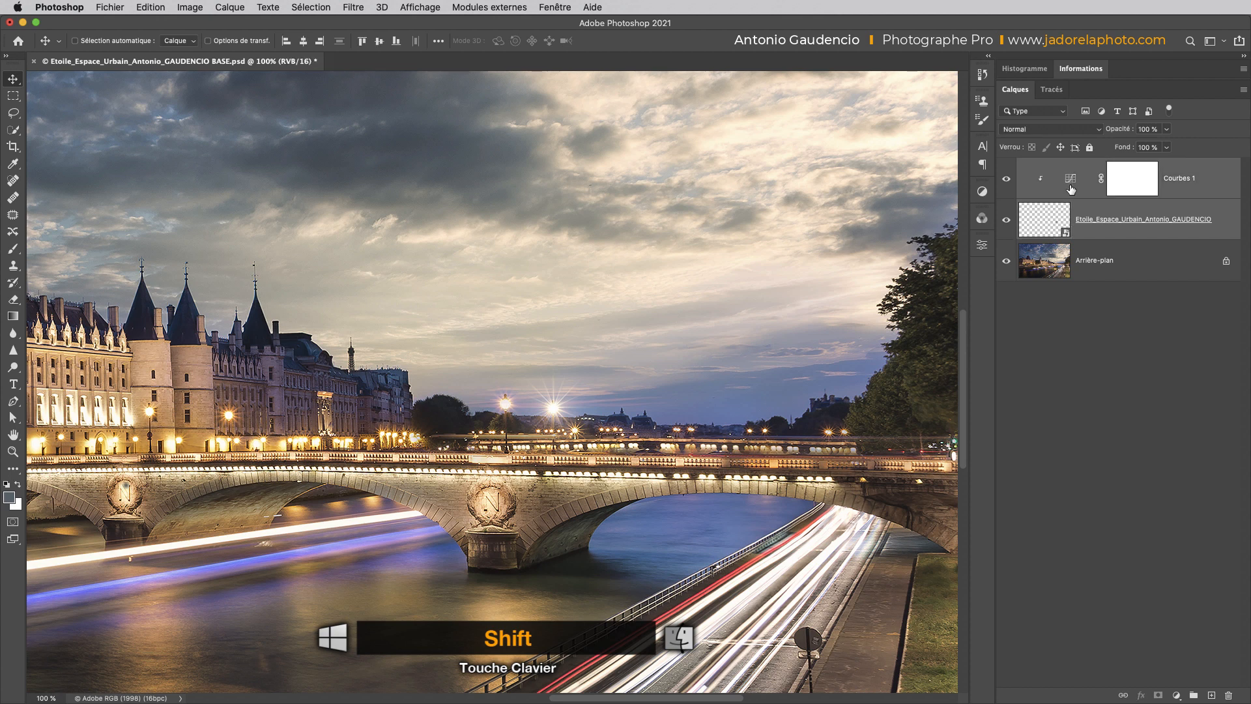
pyautogui.press('super+g')
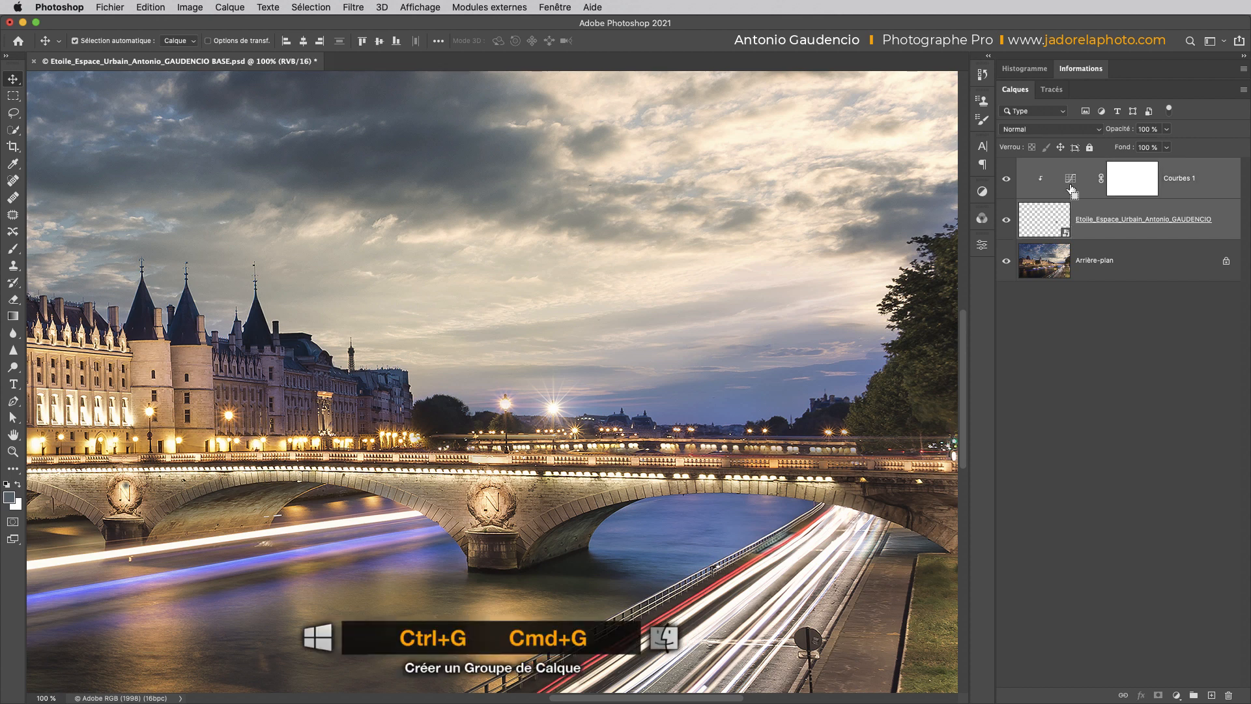
pyautogui.press('super+g')
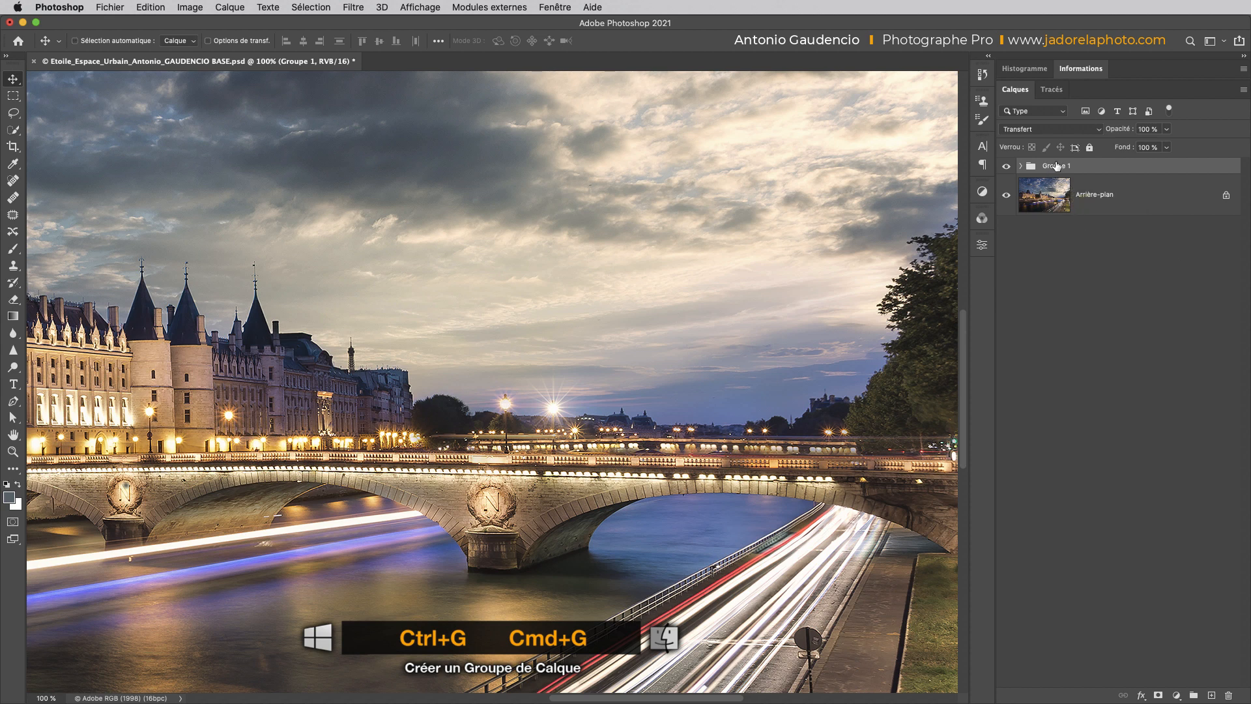
pyautogui.write('ETOILE')
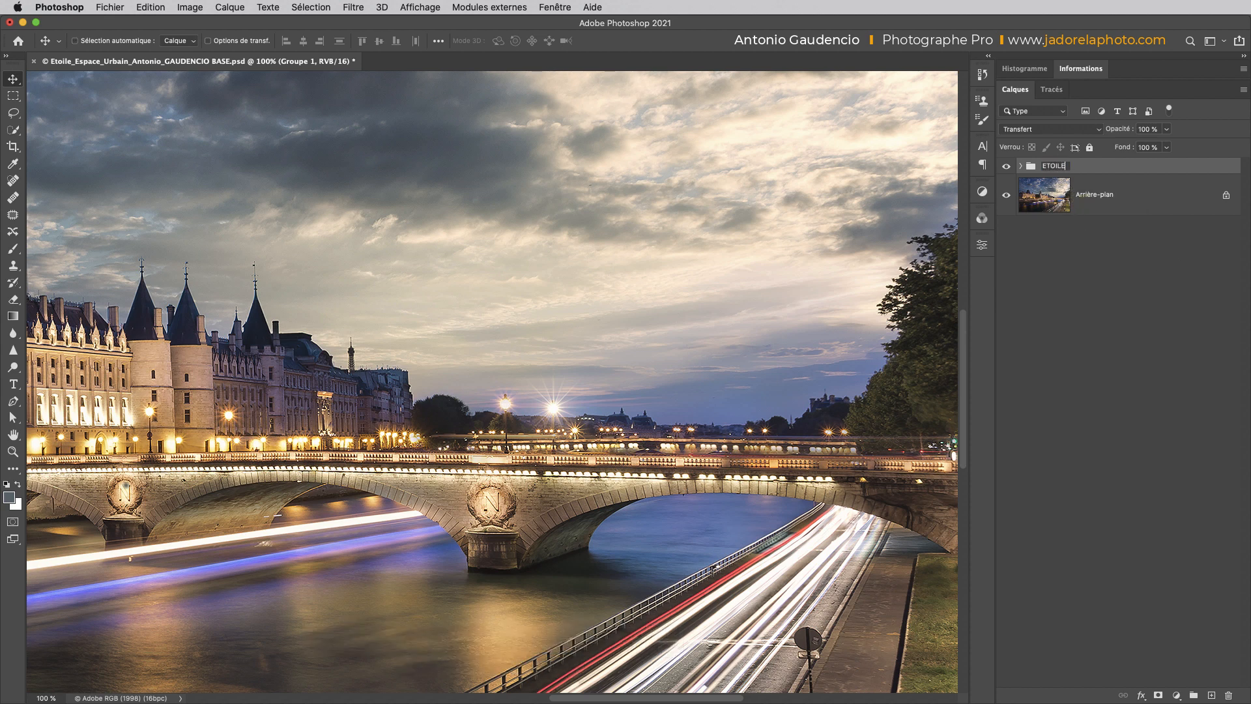
pyautogui.press('Return')
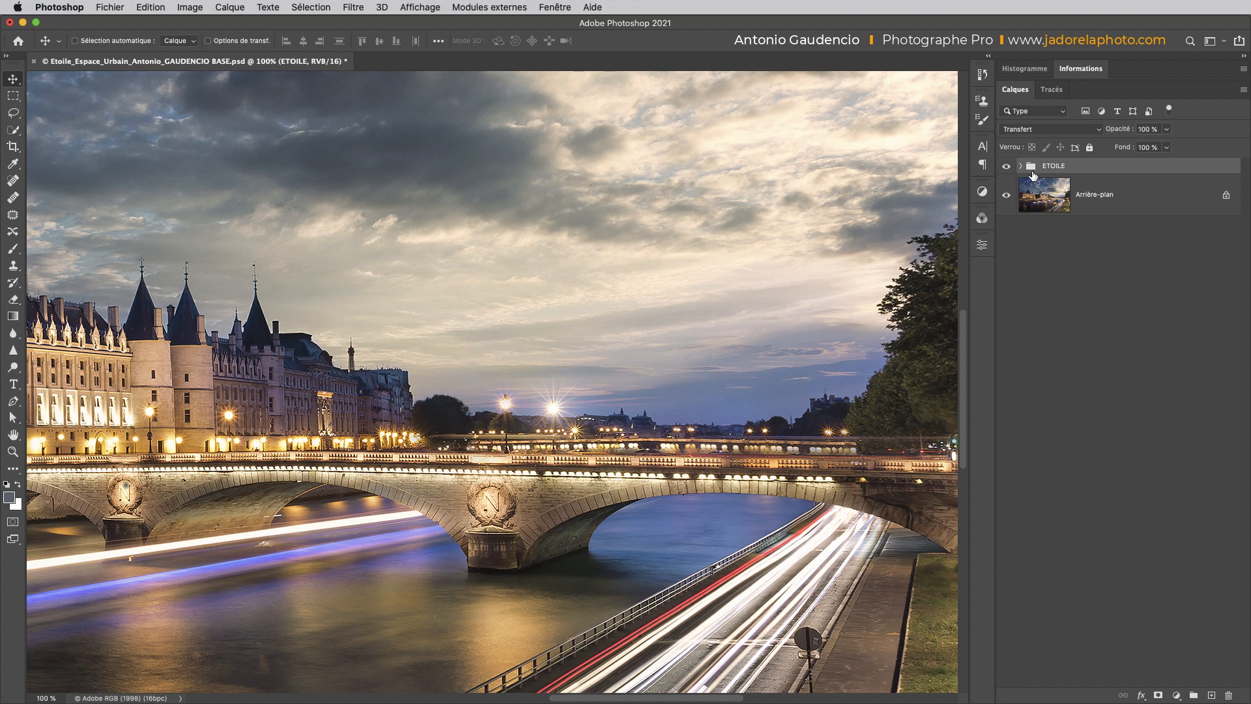
# - Duplicate the ETOILE group onto the neighbouring tall street lamp and rename the copy ETOILE 02
pyautogui.moveTo(569, 460); pyautogui.dragTo(749, 452)
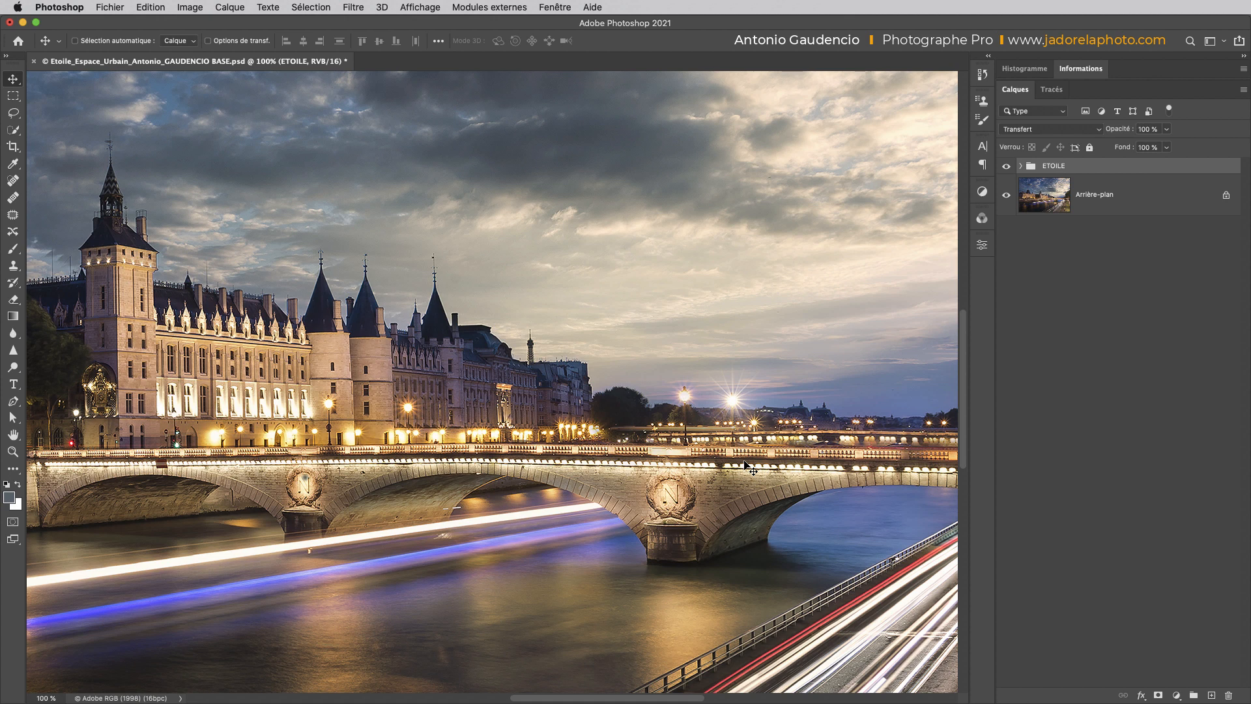
pyautogui.press('alt')
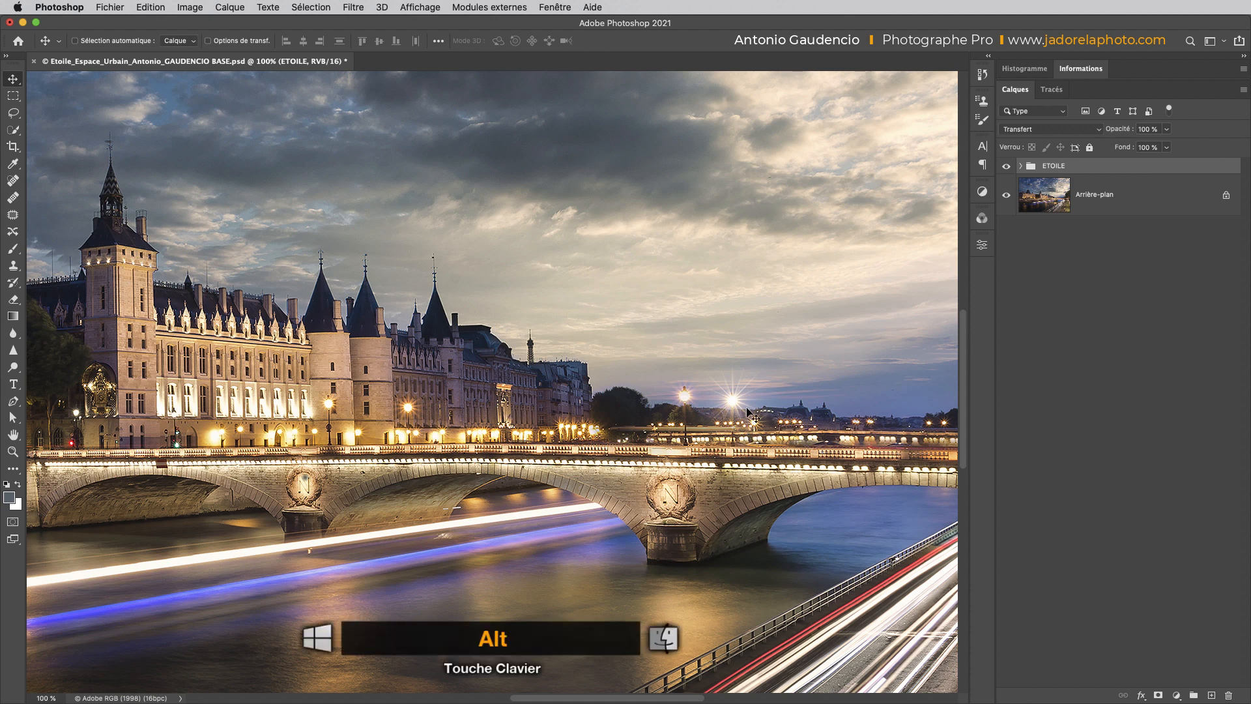
pyautogui.keyDown('alt'); pyautogui.click(782, 375); pyautogui.keyUp('alt')
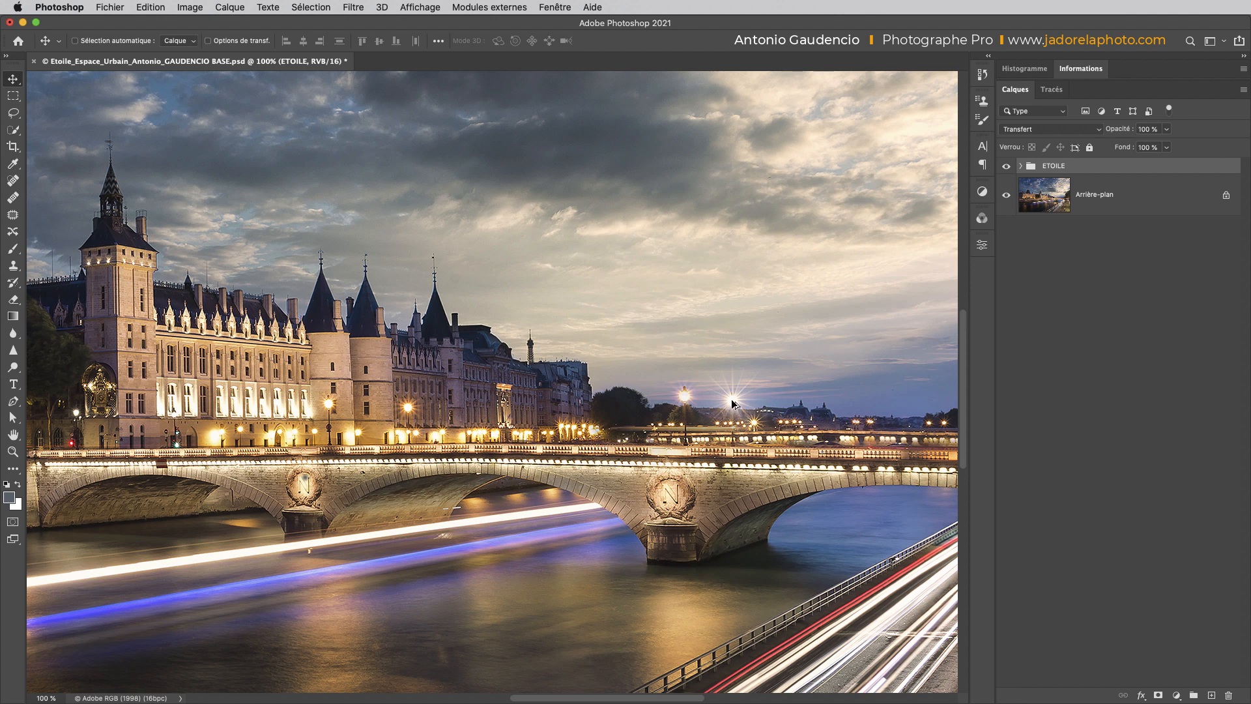
pyautogui.moveTo(733, 404); pyautogui.dragTo(683, 399)
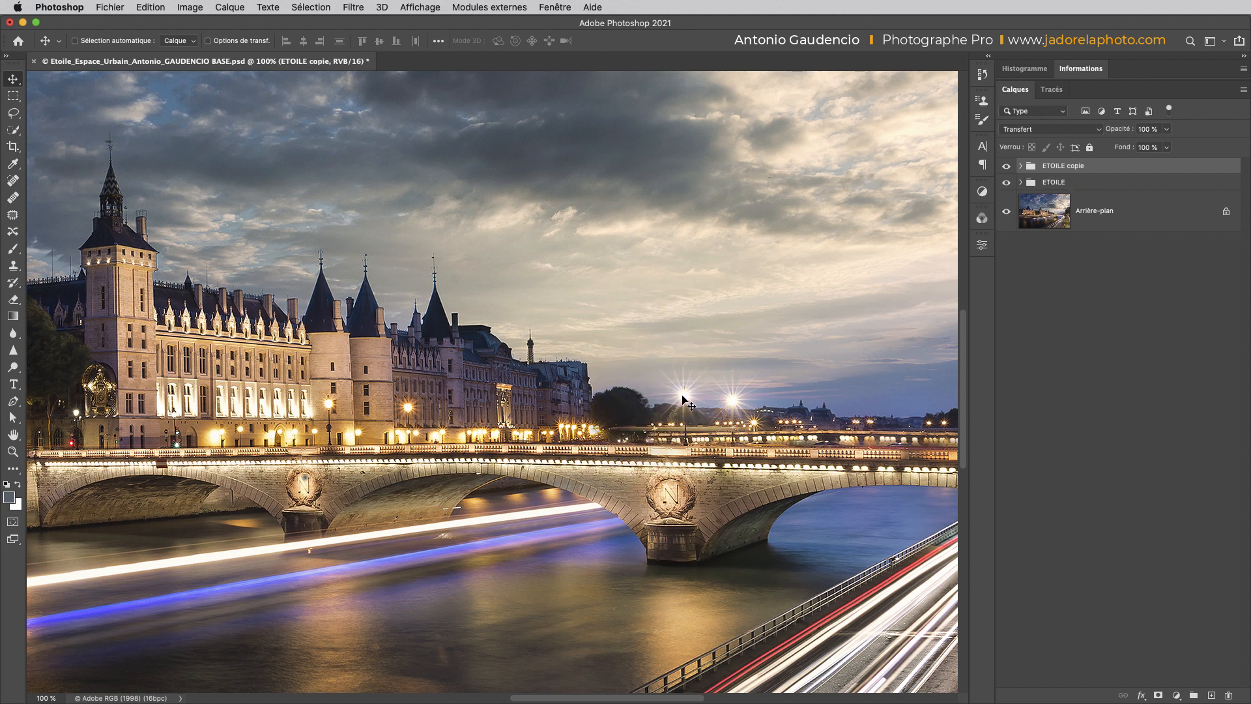
pyautogui.doubleClick(1079, 166)
pyautogui.write('02')
pyautogui.press('Return')
# - Duplicate the ETOILE 02 group onto the two lamps before the turreted facade and the lamp beside the clock tower
pyautogui.moveTo(689, 402); pyautogui.dragTo(684, 395)
pyautogui.press('alt')
pyautogui.moveTo(684, 399); pyautogui.dragTo(332, 409)
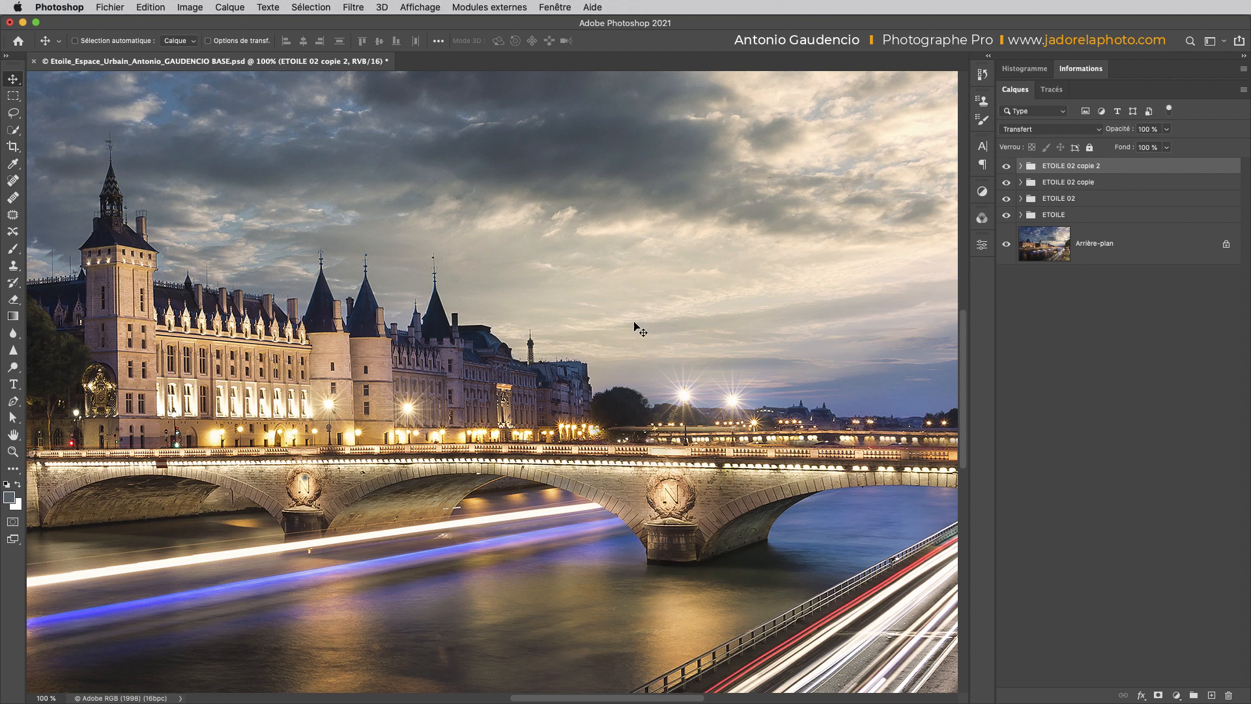
pyautogui.moveTo(459, 503); pyautogui.dragTo(772, 477)
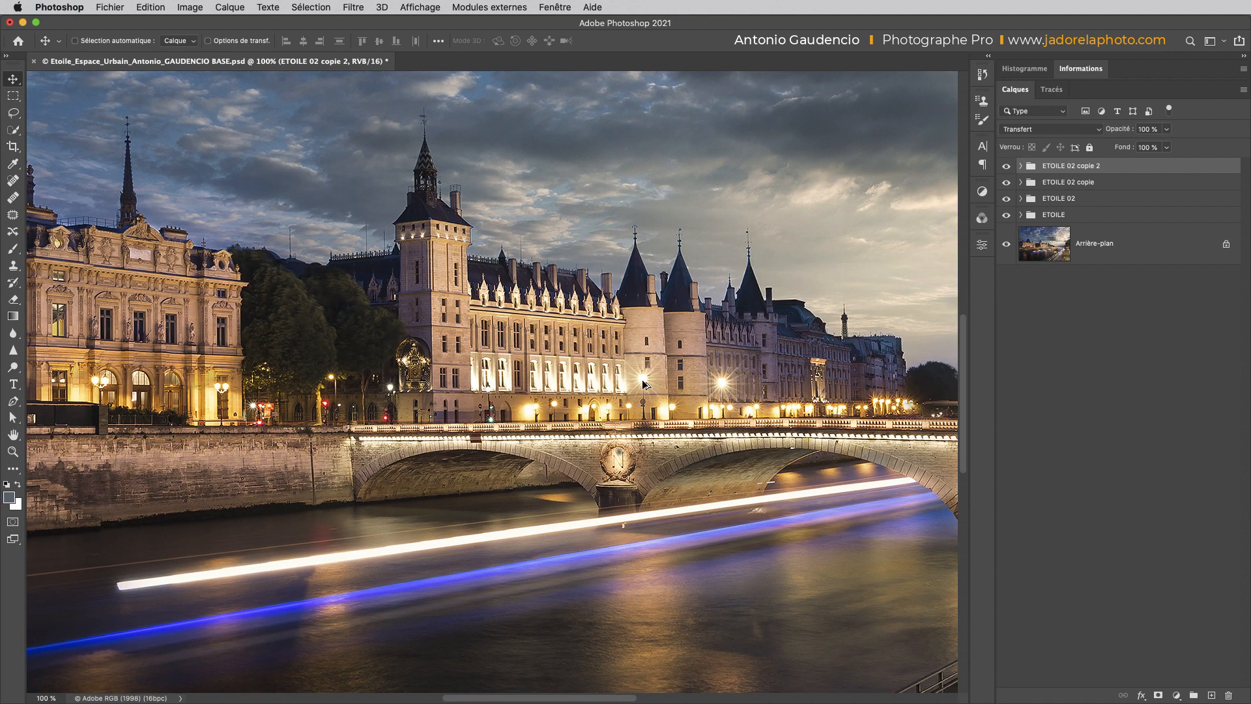
pyautogui.moveTo(642, 379); pyautogui.dragTo(393, 395)
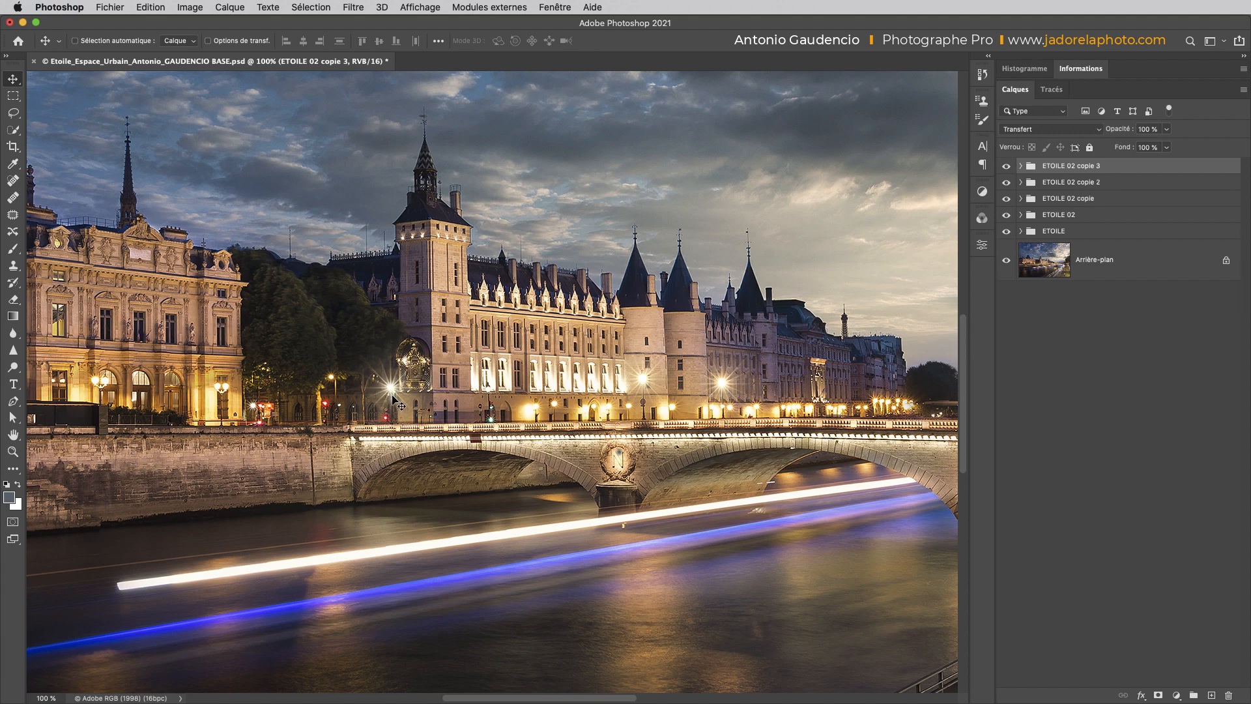
# - Place further copies of the star group on the quay lamps along the domed building, including its double lamp
pyautogui.moveTo(381, 509); pyautogui.dragTo(664, 511)
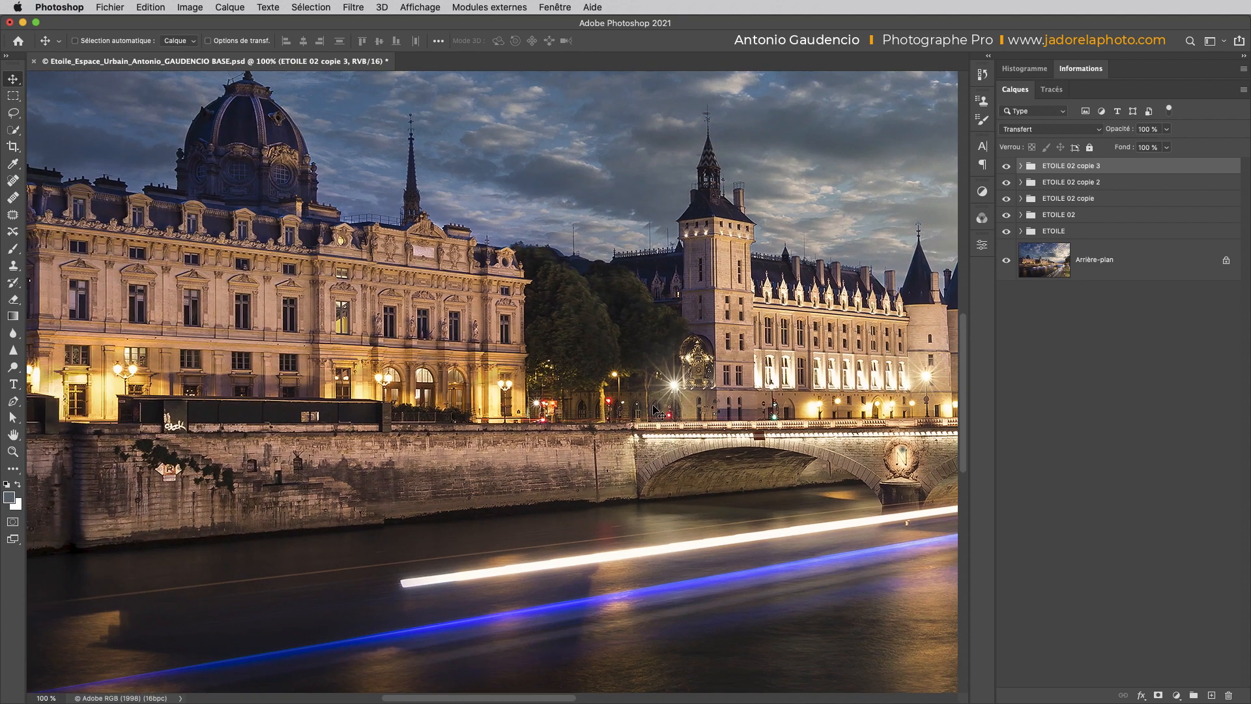
pyautogui.moveTo(673, 390); pyautogui.dragTo(391, 383)
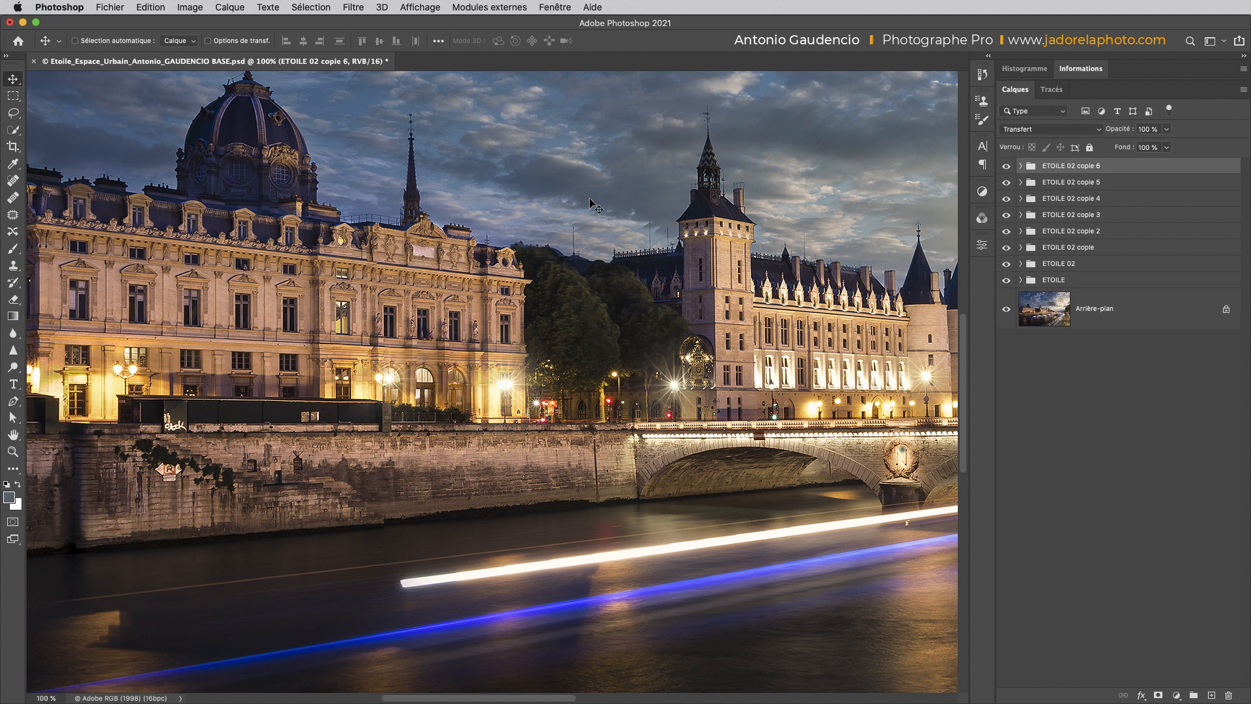
pyautogui.moveTo(390, 383); pyautogui.dragTo(380, 382)
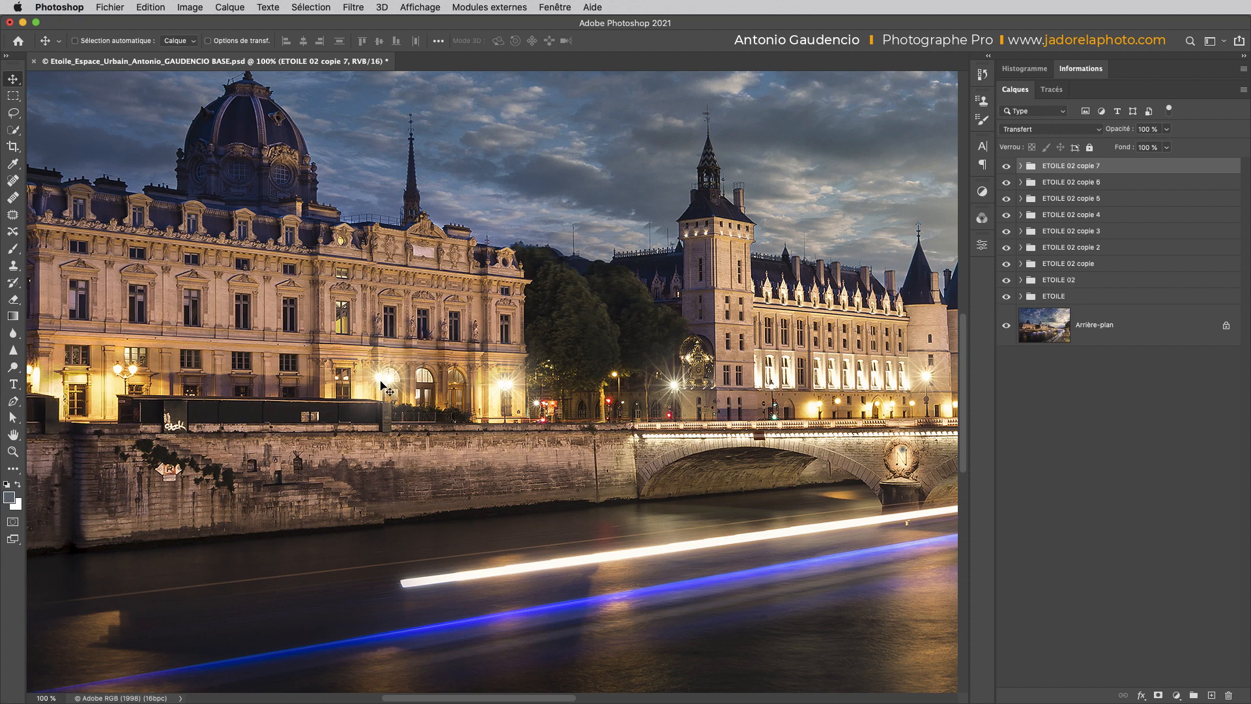
pyautogui.moveTo(381, 385); pyautogui.dragTo(678, 393)
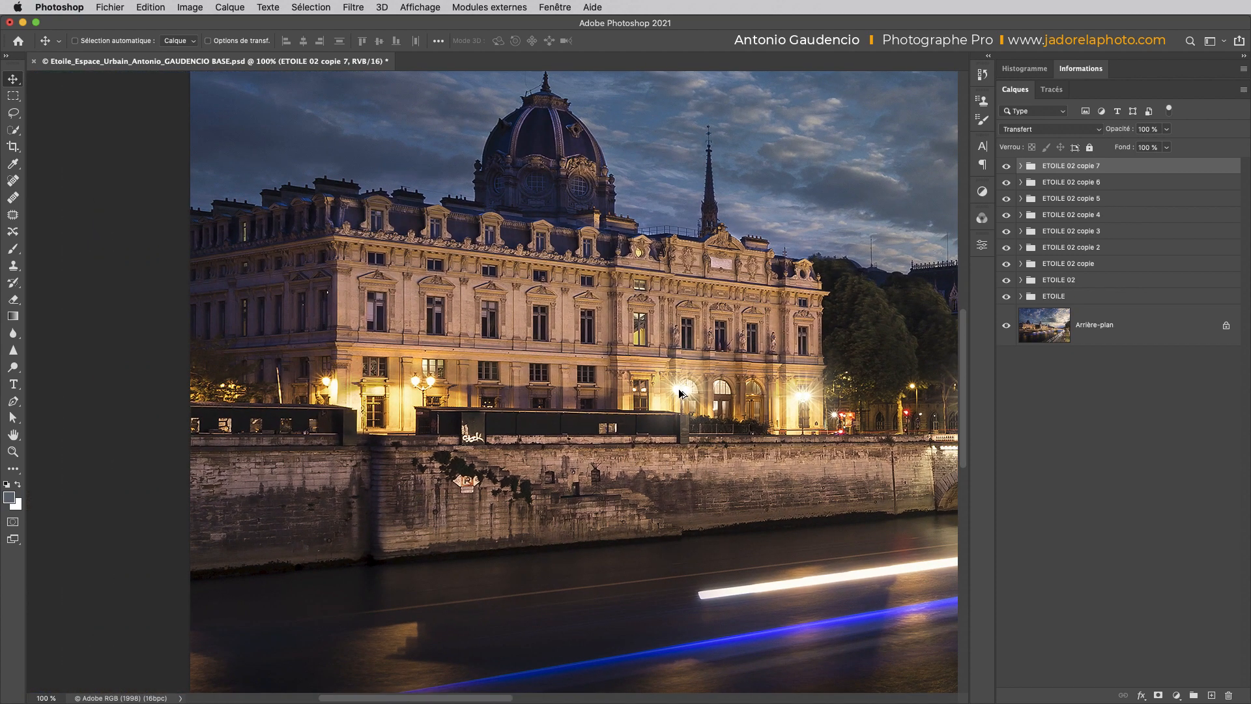
pyautogui.moveTo(678, 394); pyautogui.dragTo(436, 391)
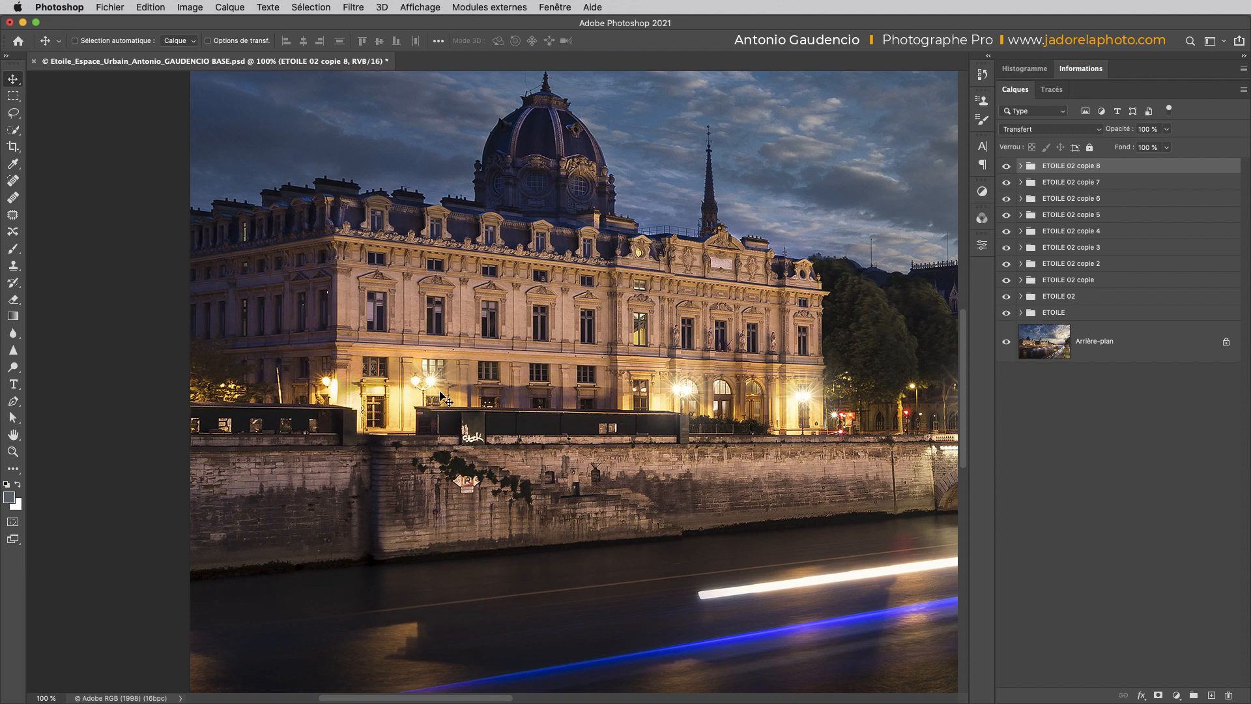
# - Enlarge the newest star copy to about 129% and centre it on the domed building's double lamp
pyautogui.moveTo(690, 508)
pyautogui.mouseDown()
pyautogui.moveTo(310, 531)
pyautogui.moveTo(670, 509)
pyautogui.mouseUp()
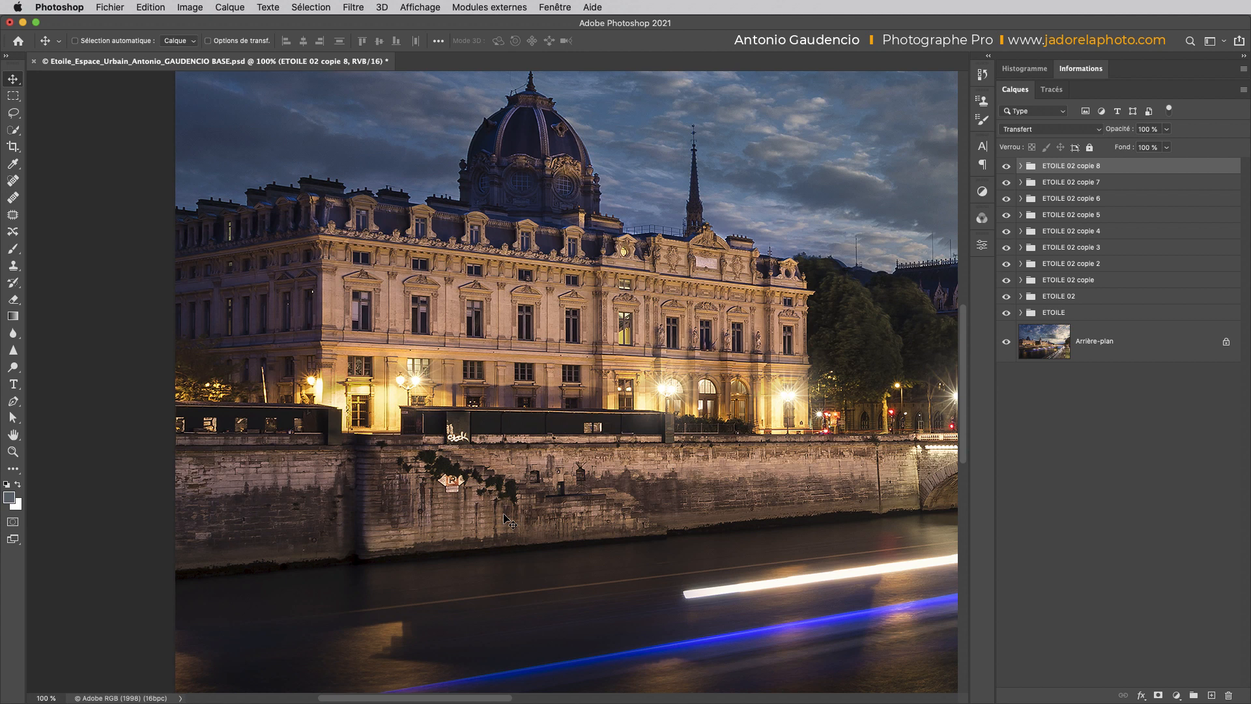
pyautogui.moveTo(417, 383); pyautogui.dragTo(417, 388)
pyautogui.press('cmd+t')
pyautogui.moveTo(488, 306); pyautogui.dragTo(526, 264)
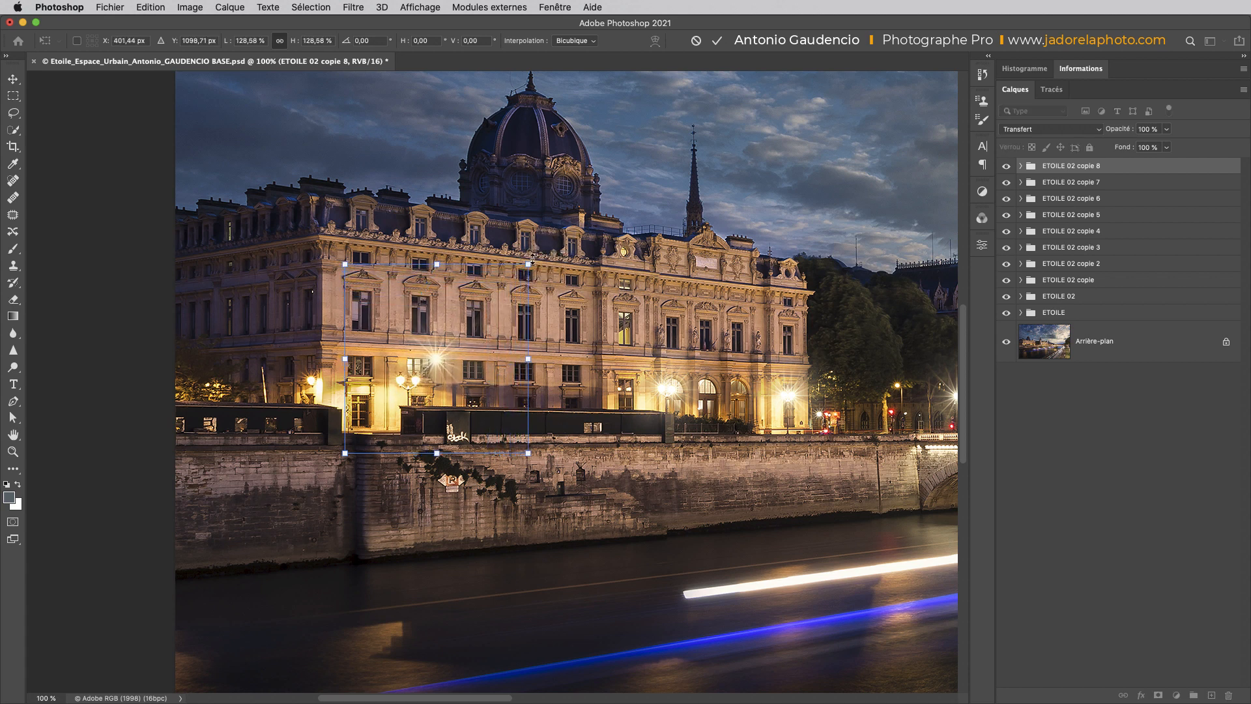
pyautogui.press('Return')
pyautogui.moveTo(434, 365); pyautogui.dragTo(418, 384)
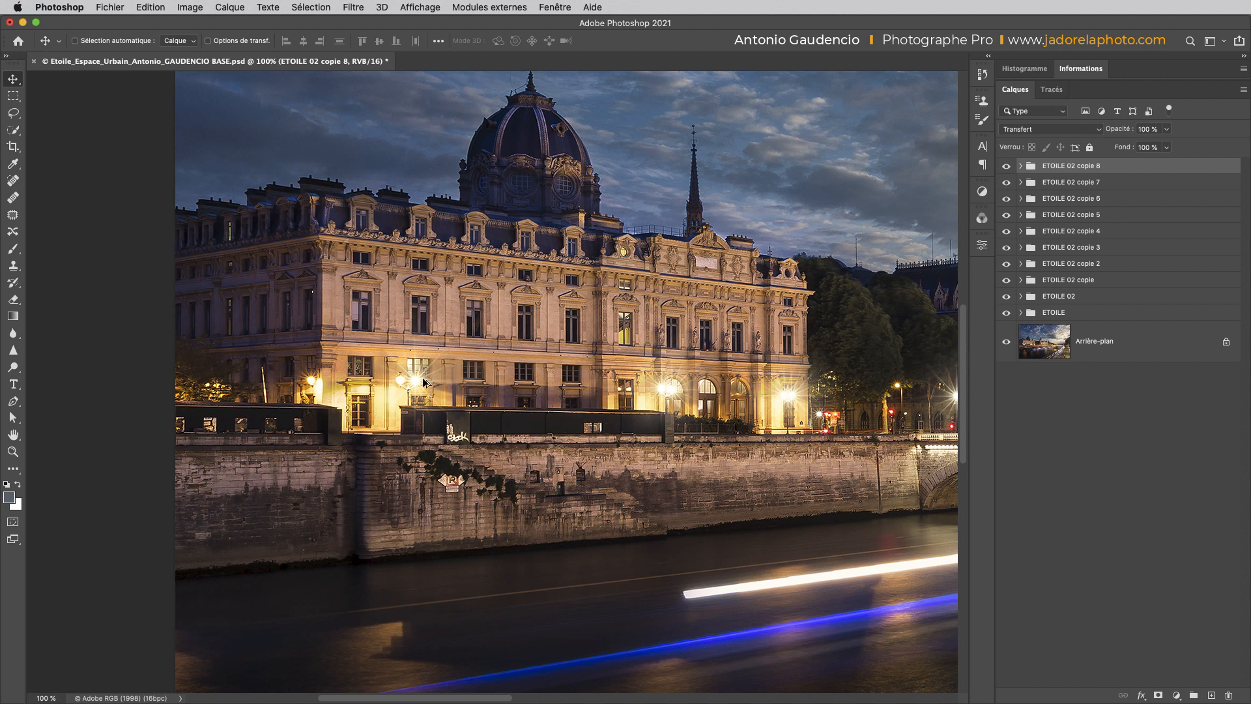
# - Duplicate the enlarged star onto the lamp at the domed building's corner and nudge it into place
pyautogui.keyDown('alt'); pyautogui.moveTo(416, 382); pyautogui.dragTo(324, 384); pyautogui.keyUp('alt')
pyautogui.press('Right')
pyautogui.press('Right')
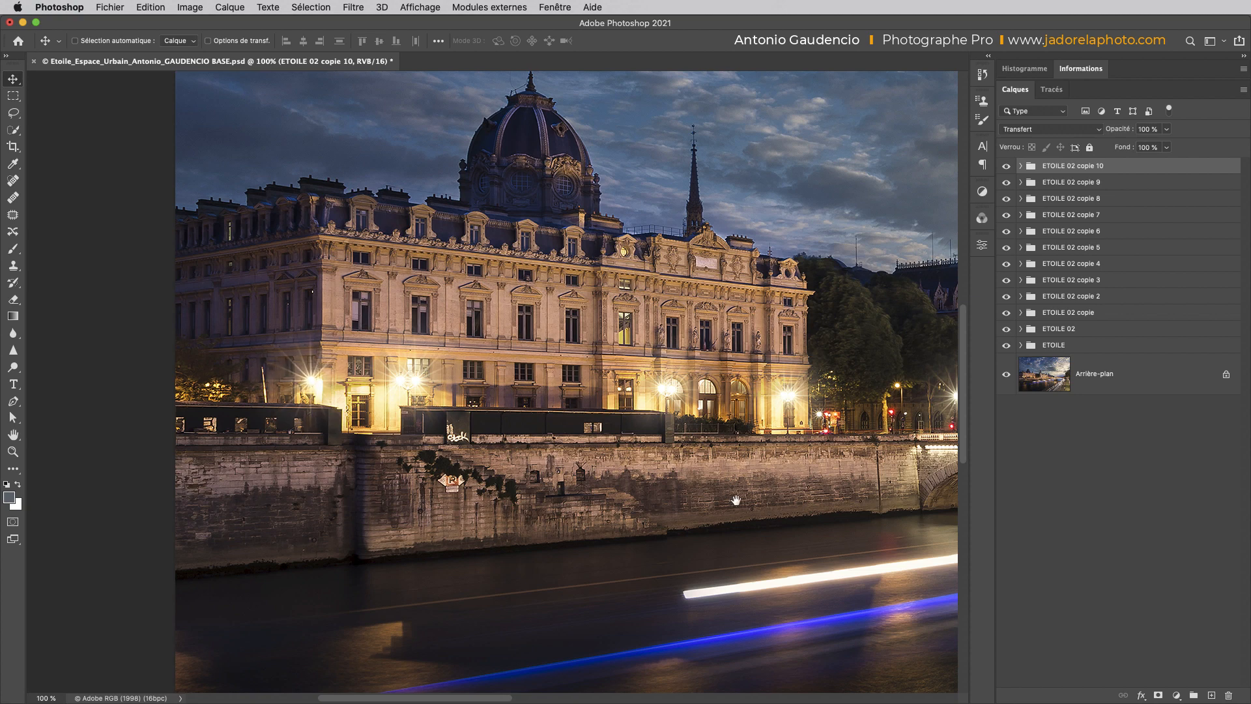
# - Duplicate the ETOILE group from the bridge's double lamp into the open sky above the distant bridge
pyautogui.moveTo(736, 499); pyautogui.dragTo(505, 519)
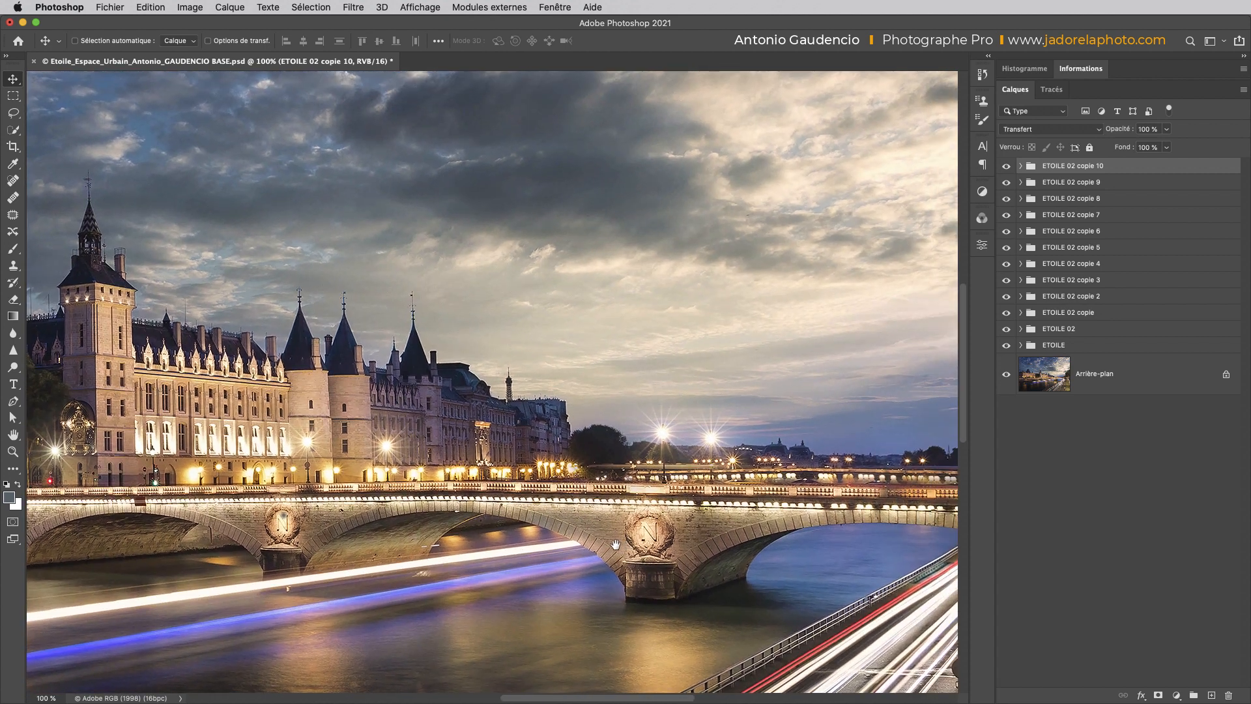
pyautogui.moveTo(801, 502); pyautogui.dragTo(667, 512)
pyautogui.moveTo(844, 478); pyautogui.dragTo(777, 489)
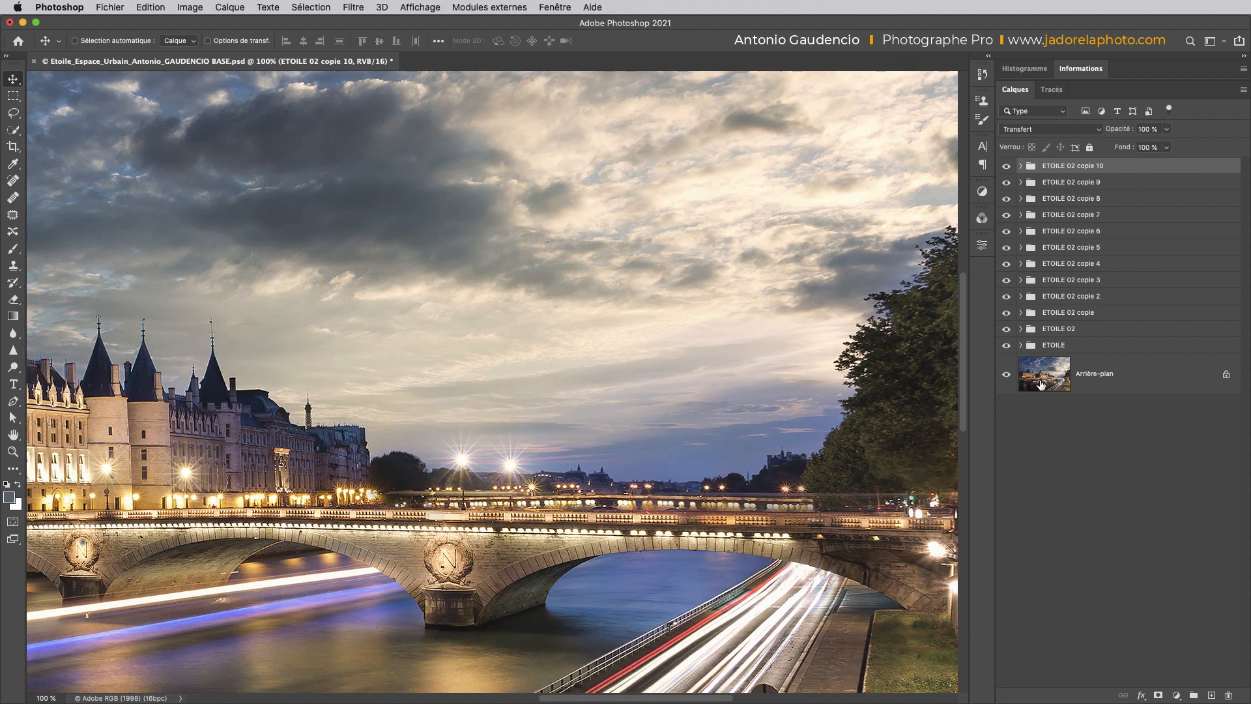
pyautogui.click(1032, 347)
pyautogui.click(1005, 373)
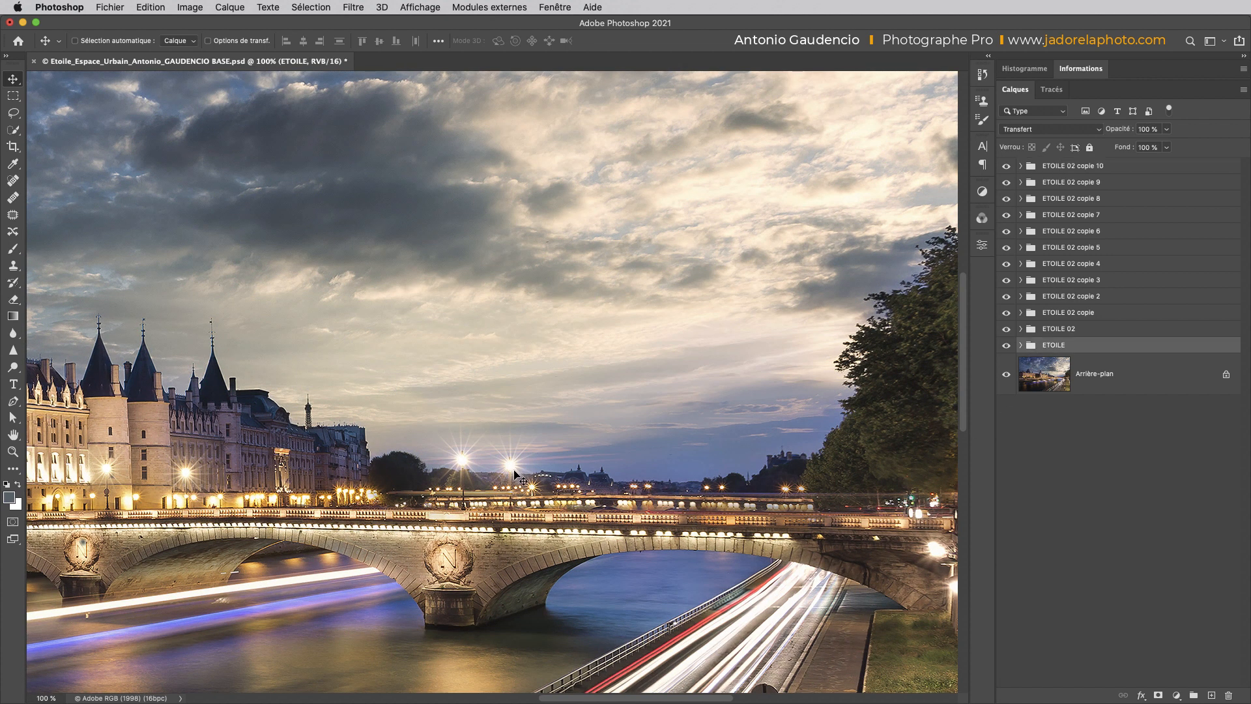
pyautogui.keyDown('alt'); pyautogui.moveTo(512, 465); pyautogui.dragTo(719, 415); pyautogui.keyUp('alt')
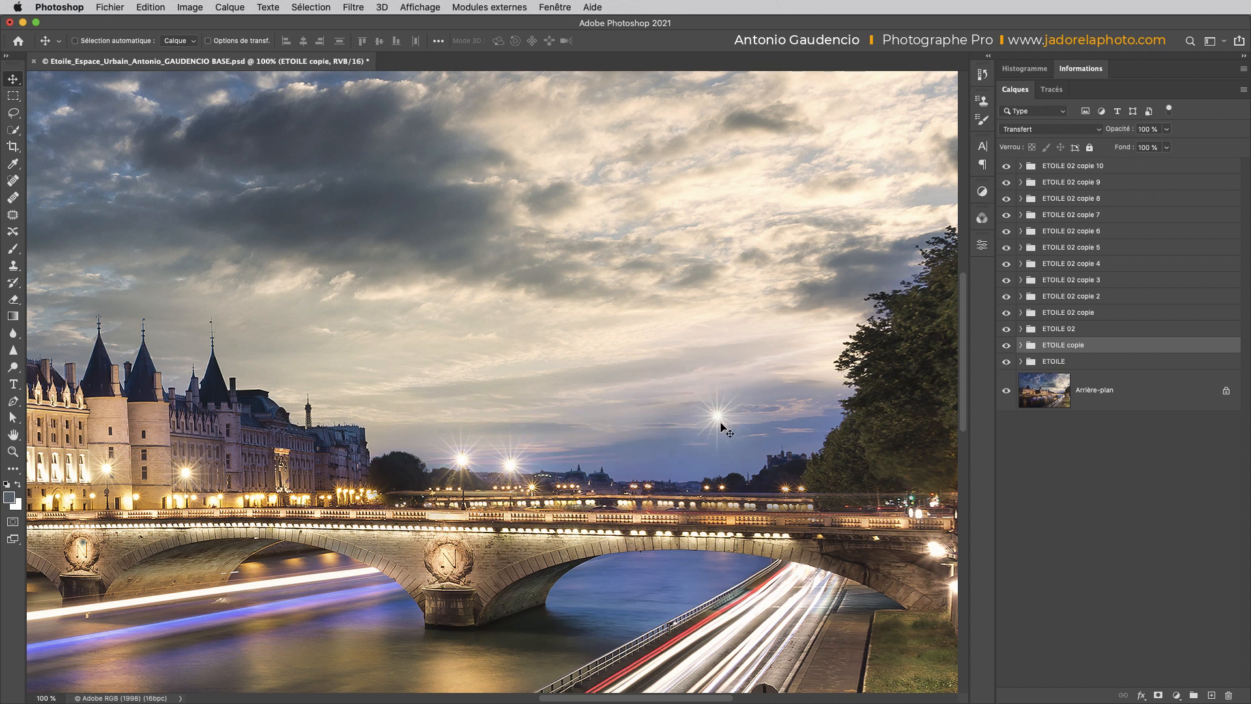
# - Scale the ETOILE copy down to about 56% and centre it on the distant bridge lamp nearest the trees
pyautogui.press('super+t')
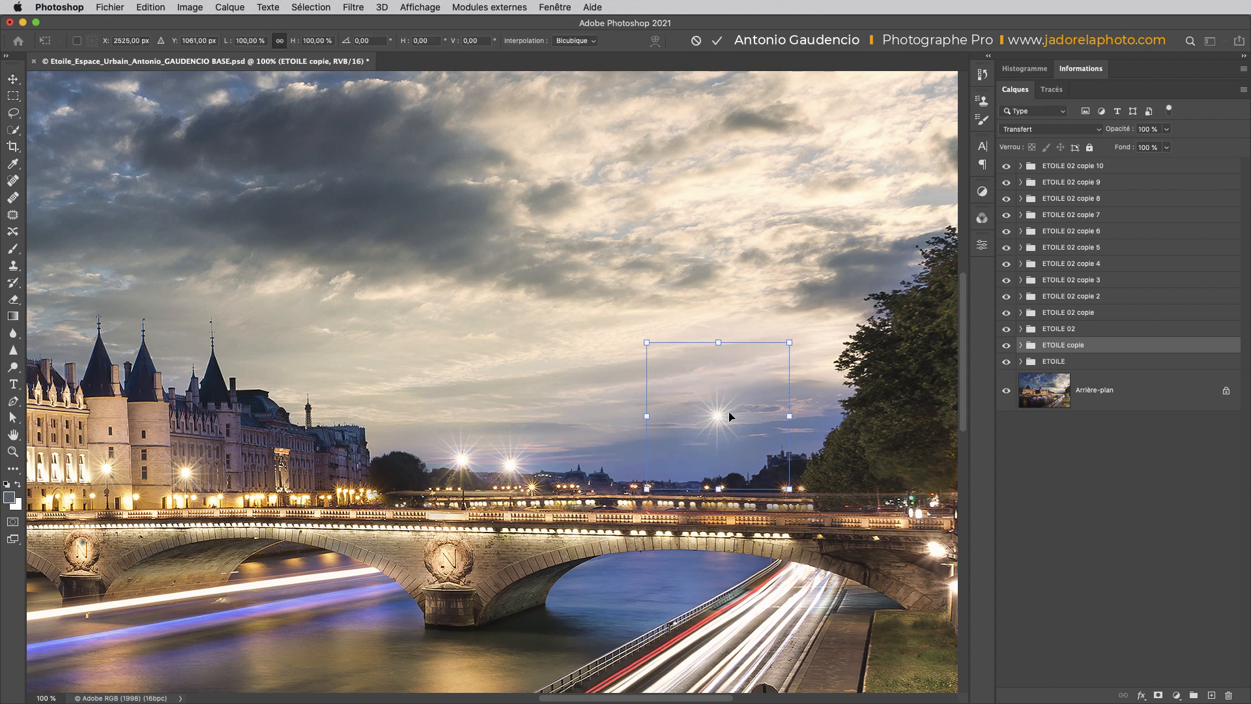
pyautogui.moveTo(791, 341); pyautogui.dragTo(725, 406)
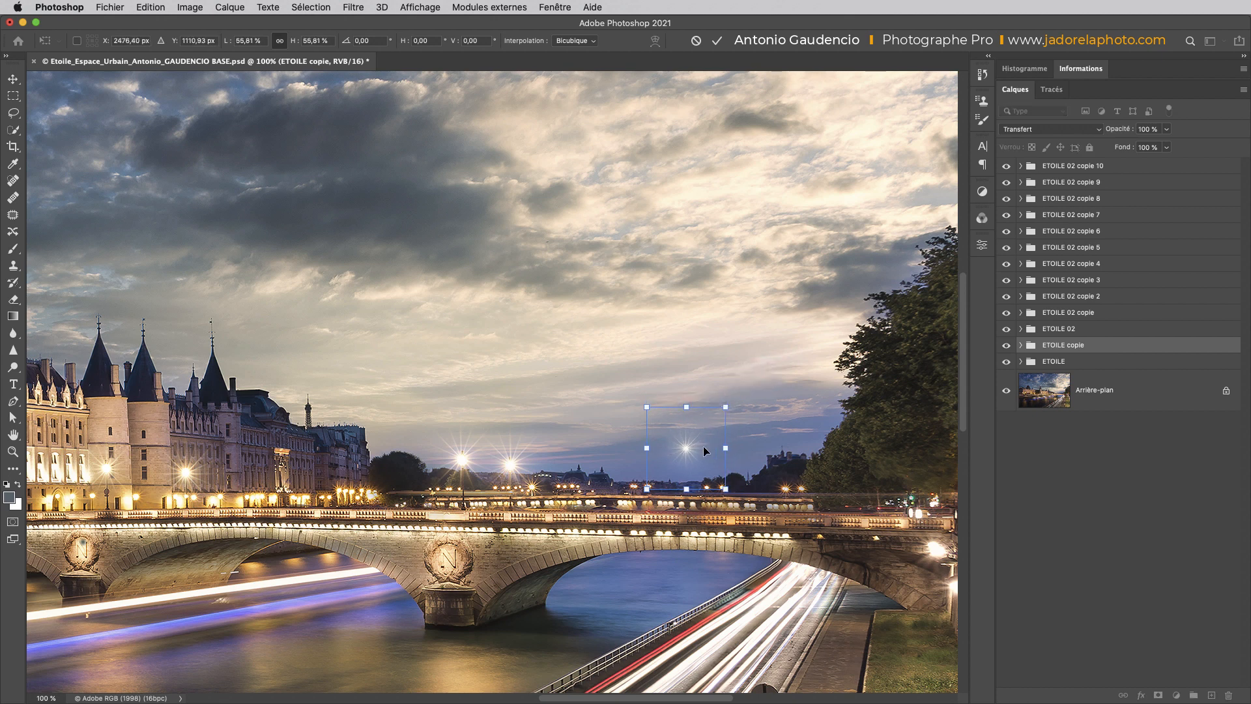
pyautogui.moveTo(686, 454); pyautogui.dragTo(788, 495)
pyautogui.press('Up')
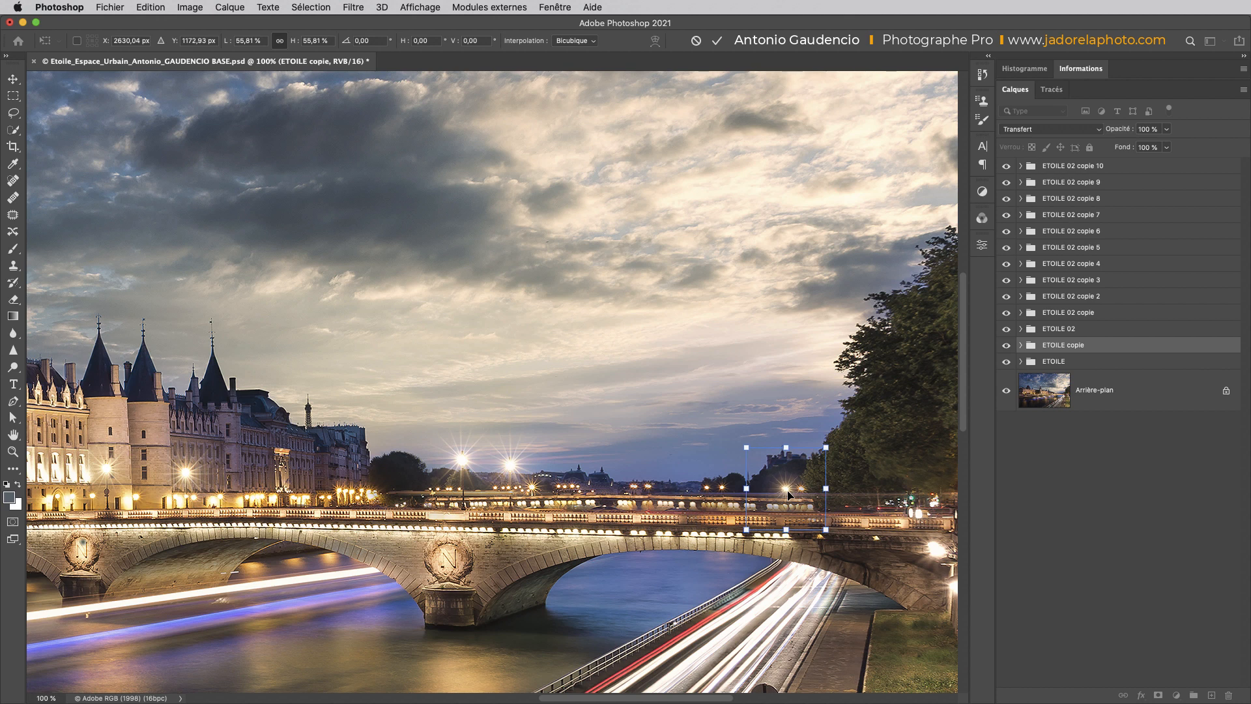
pyautogui.press('Return')
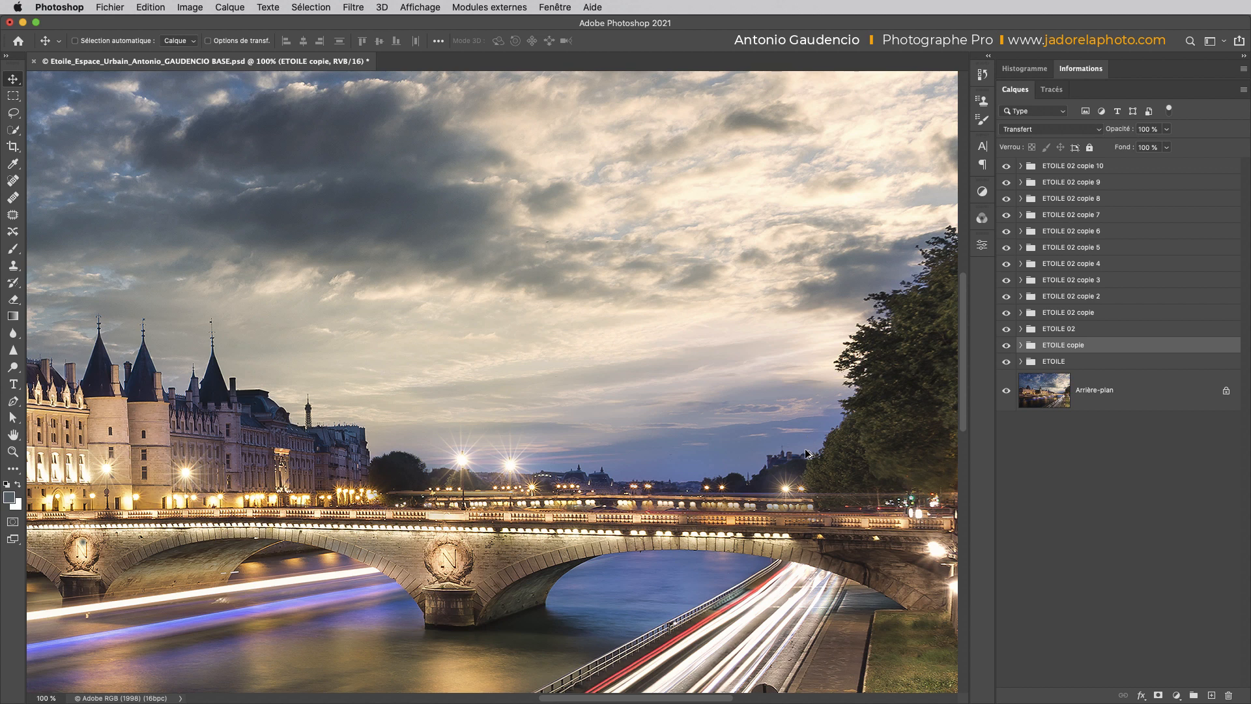
# - Place copies of the small star on the remaining distant bridge lamps and along the far end of the turreted building's quay
pyautogui.moveTo(787, 493); pyautogui.dragTo(723, 496)
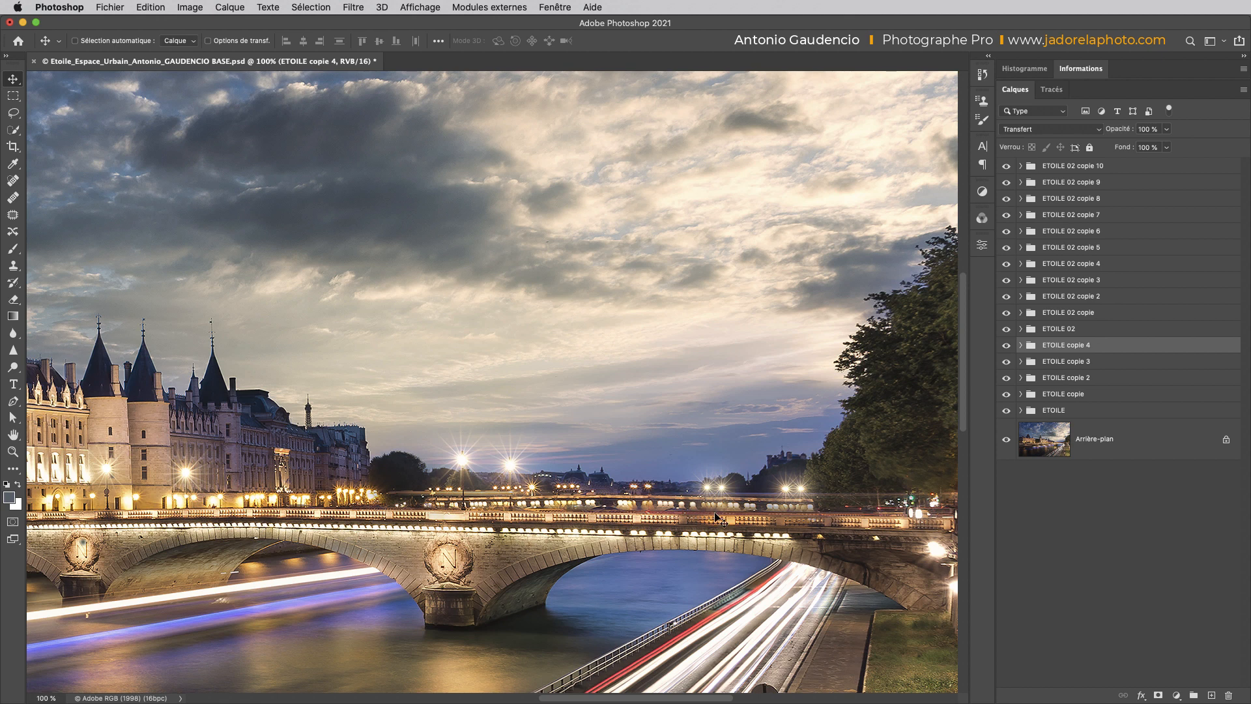
pyautogui.moveTo(706, 486); pyautogui.dragTo(559, 485)
pyautogui.moveTo(590, 542); pyautogui.dragTo(729, 538)
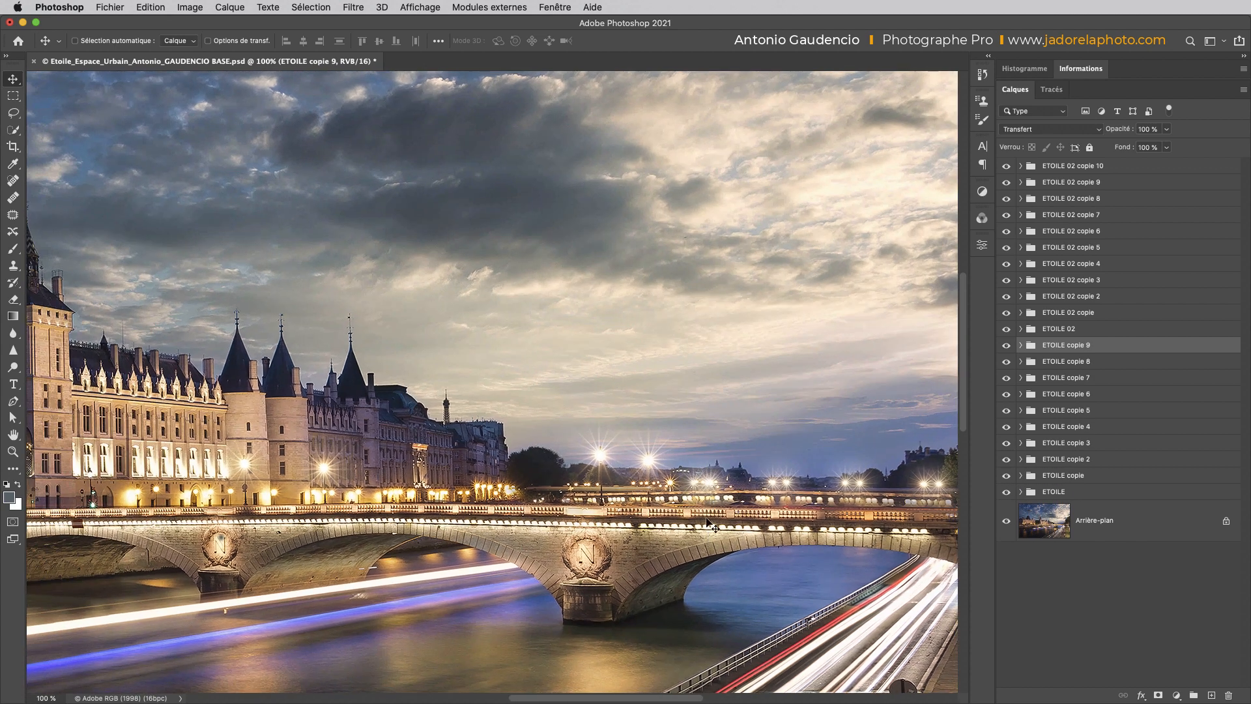
pyautogui.moveTo(697, 490); pyautogui.dragTo(334, 493)
pyautogui.moveTo(311, 552); pyautogui.dragTo(573, 545)
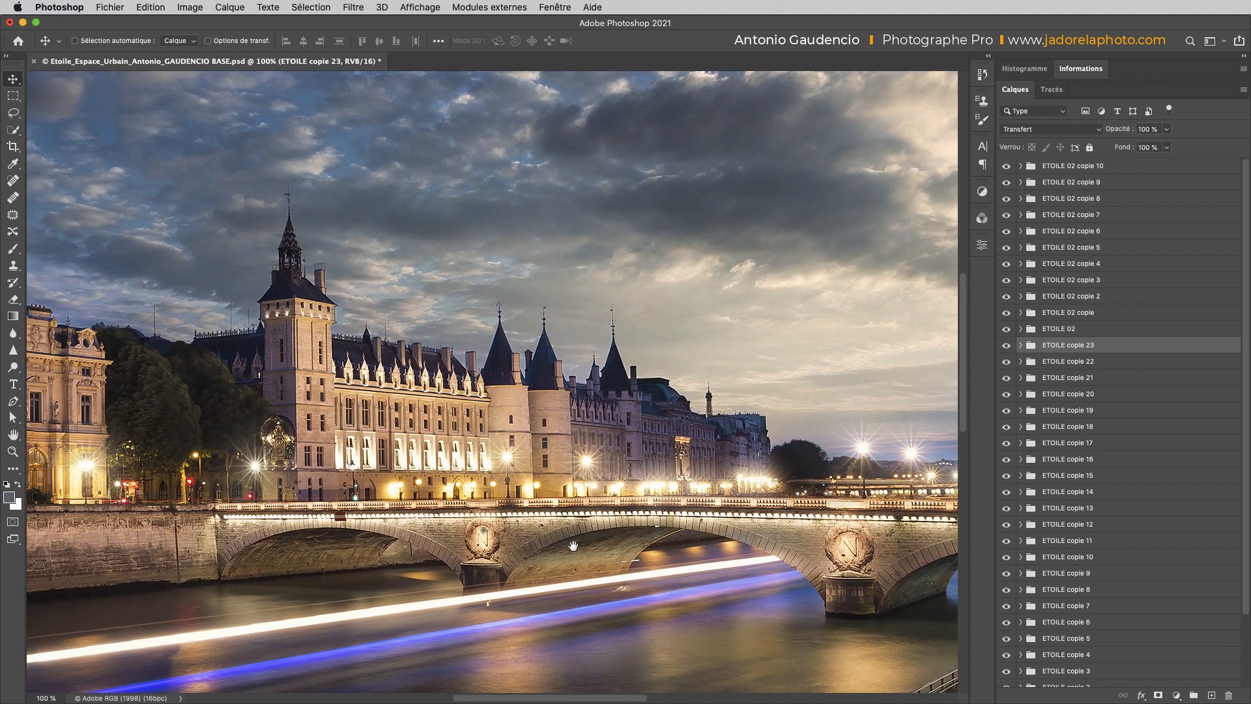
# - Place more small star copies along the turreted facade and on the lamps beside the clock tower, nudging the last one into position
pyautogui.keyDown('alt'); pyautogui.moveTo(590, 488); pyautogui.dragTo(494, 486); pyautogui.keyUp('alt')
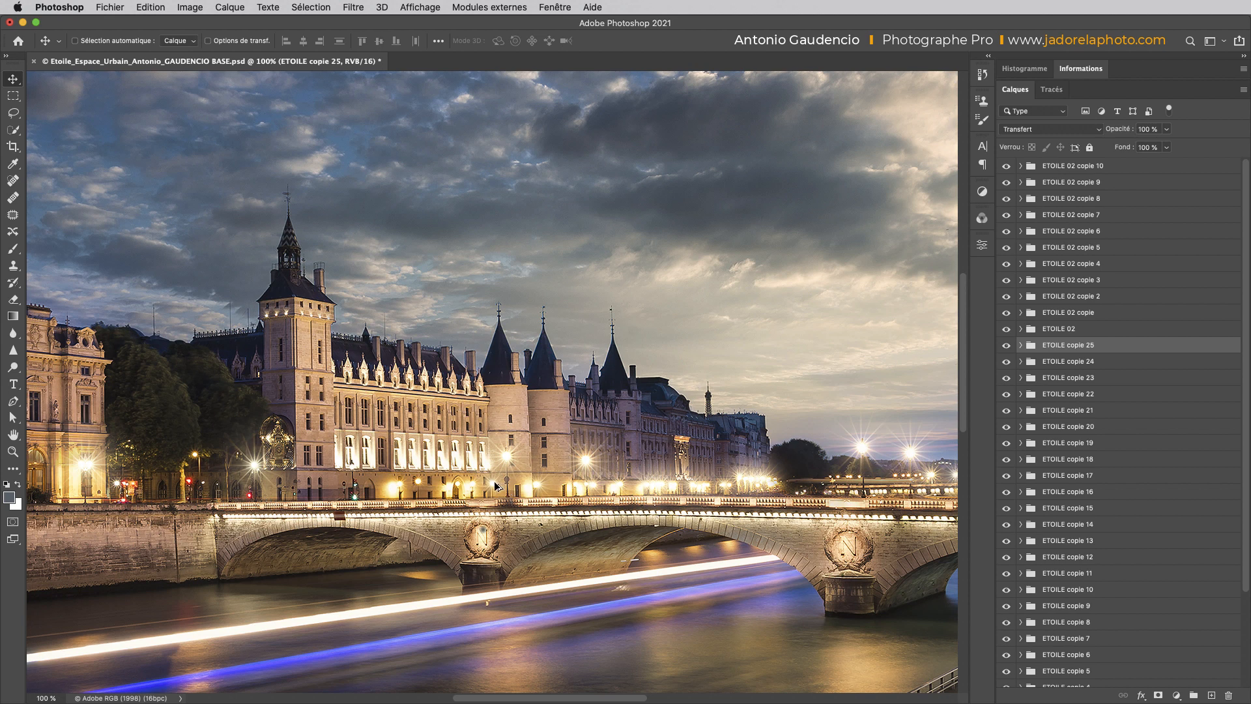
pyautogui.moveTo(494, 480); pyautogui.dragTo(200, 456)
pyautogui.moveTo(200, 455); pyautogui.dragTo(199, 458)
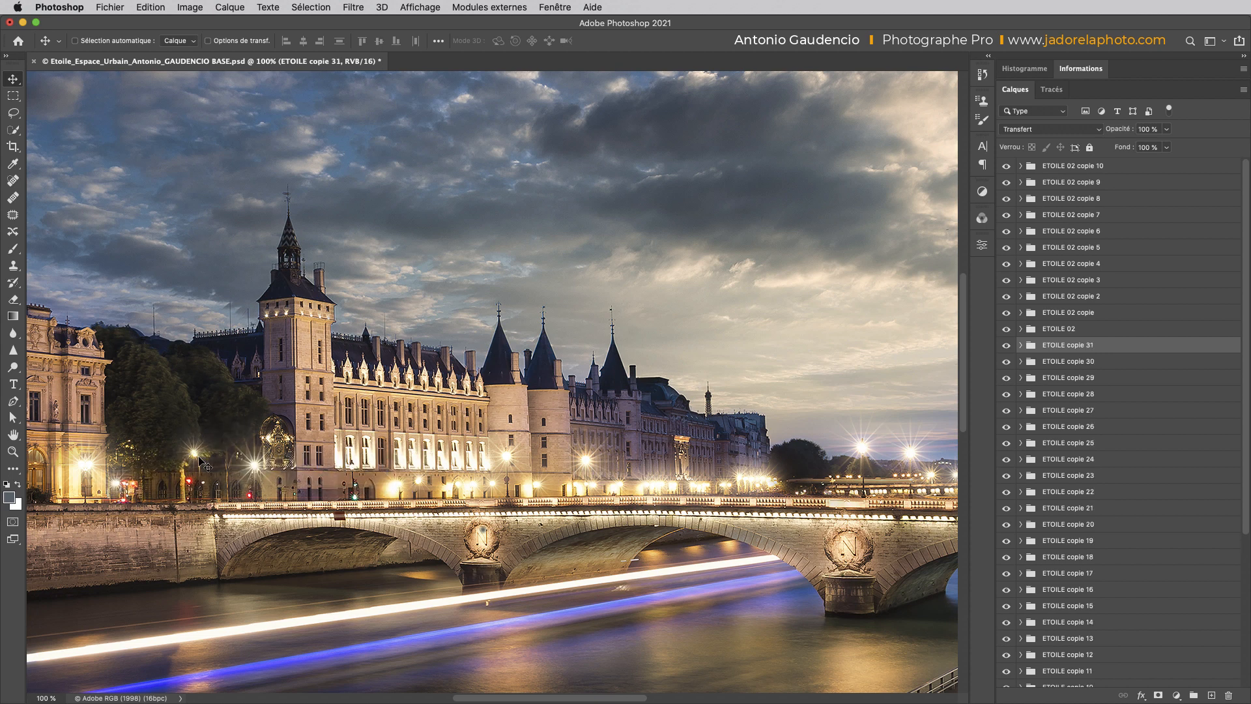
pyautogui.press('Right')
pyautogui.press('Right')
pyautogui.press('Down')
# - Duplicate the original ETOILE group from the bridge's double lamp into the sky near the bridge's stone-wall end
pyautogui.press('super+minus')
pyautogui.press('super+minus')
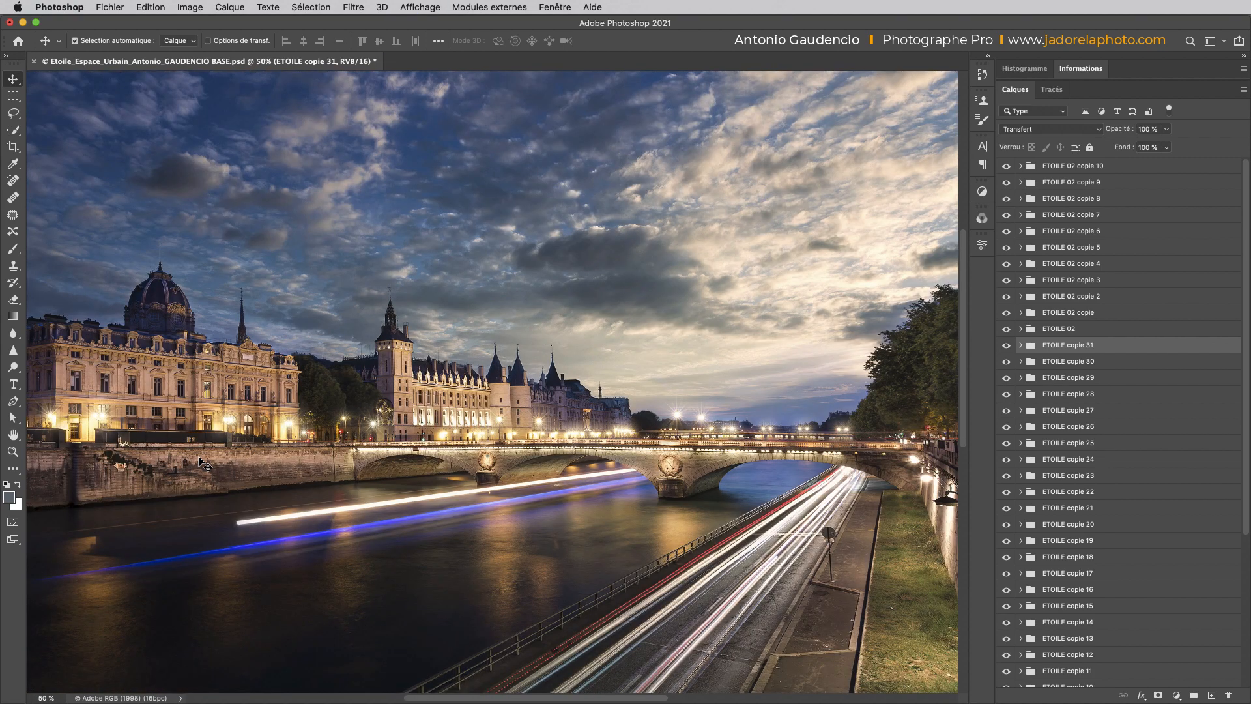
pyautogui.press('super+plus')
pyautogui.press('super+plus')
pyautogui.hscroll(10, 202, 464)
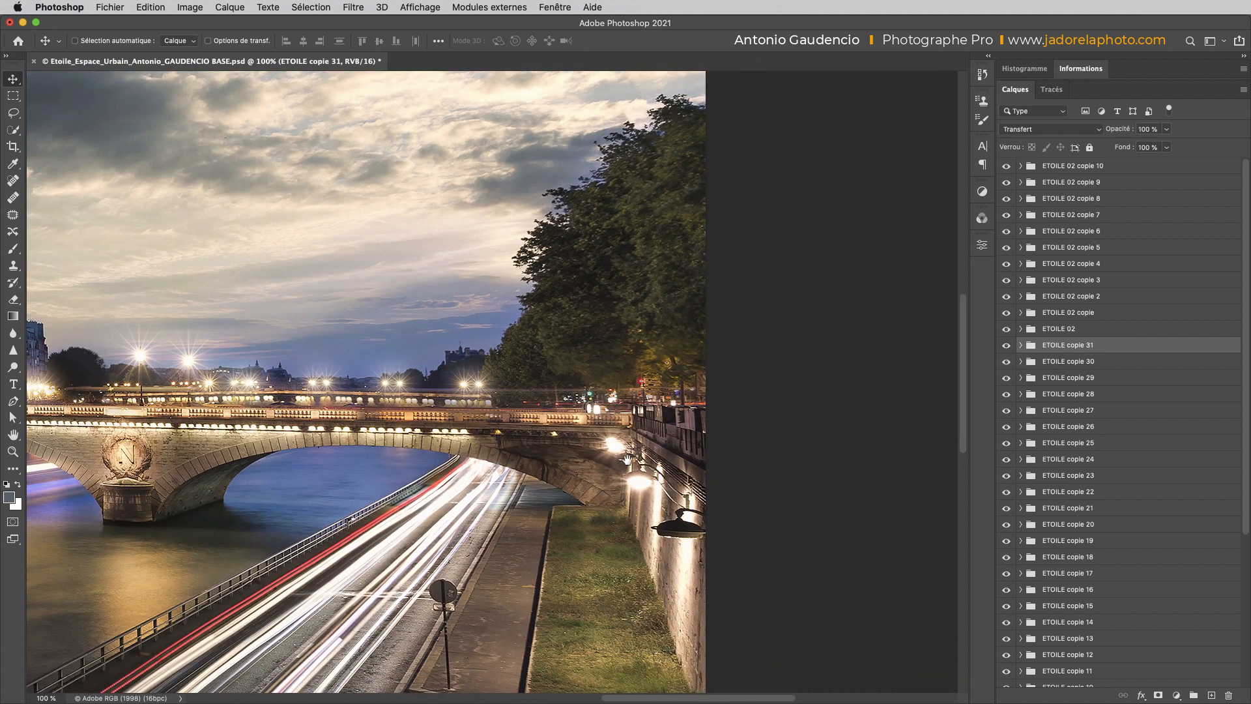
pyautogui.moveTo(546, 502); pyautogui.dragTo(611, 515)
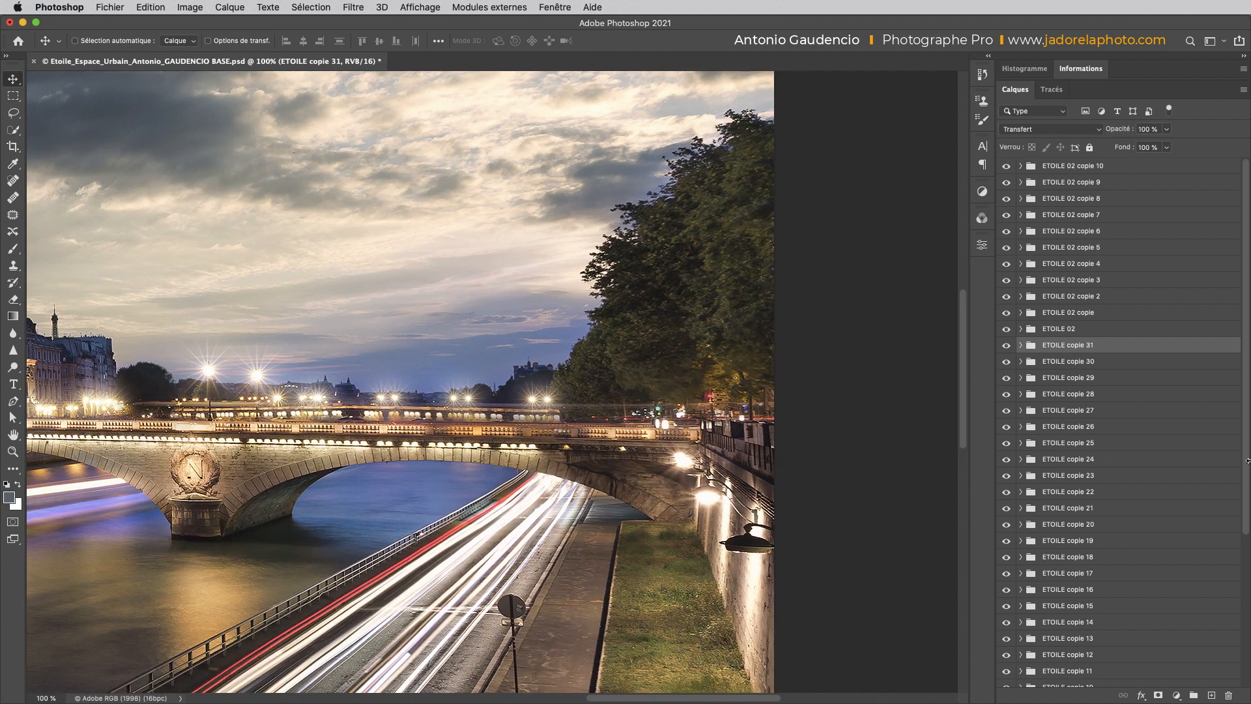
pyautogui.scroll(-5, 1159, 554)
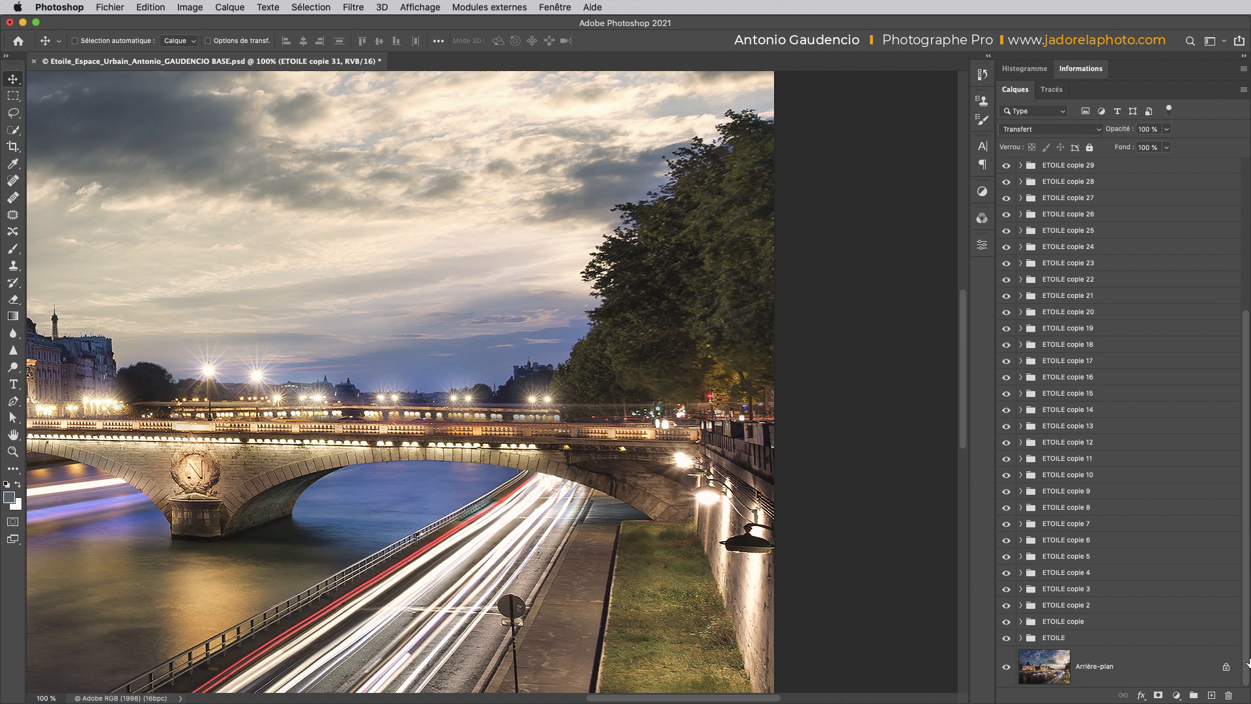
pyautogui.click(1035, 638)
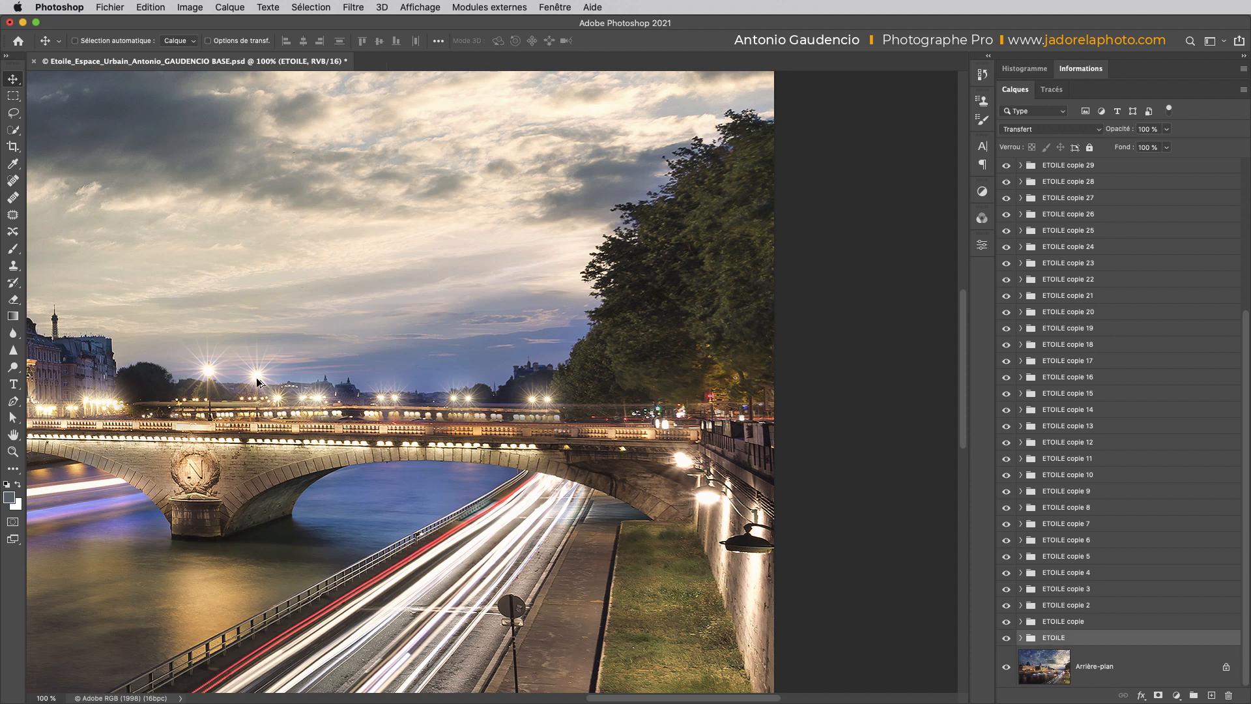
pyautogui.moveTo(257, 377); pyautogui.dragTo(436, 293)
# - Enlarge the new star to about 191%, place it on the lower lamp of the stone wall and duplicate it onto the lamp above
pyautogui.press('super+t')
pyautogui.moveTo(502, 209); pyautogui.dragTo(655, 87)
pyautogui.moveTo(502, 229); pyautogui.dragTo(717, 503)
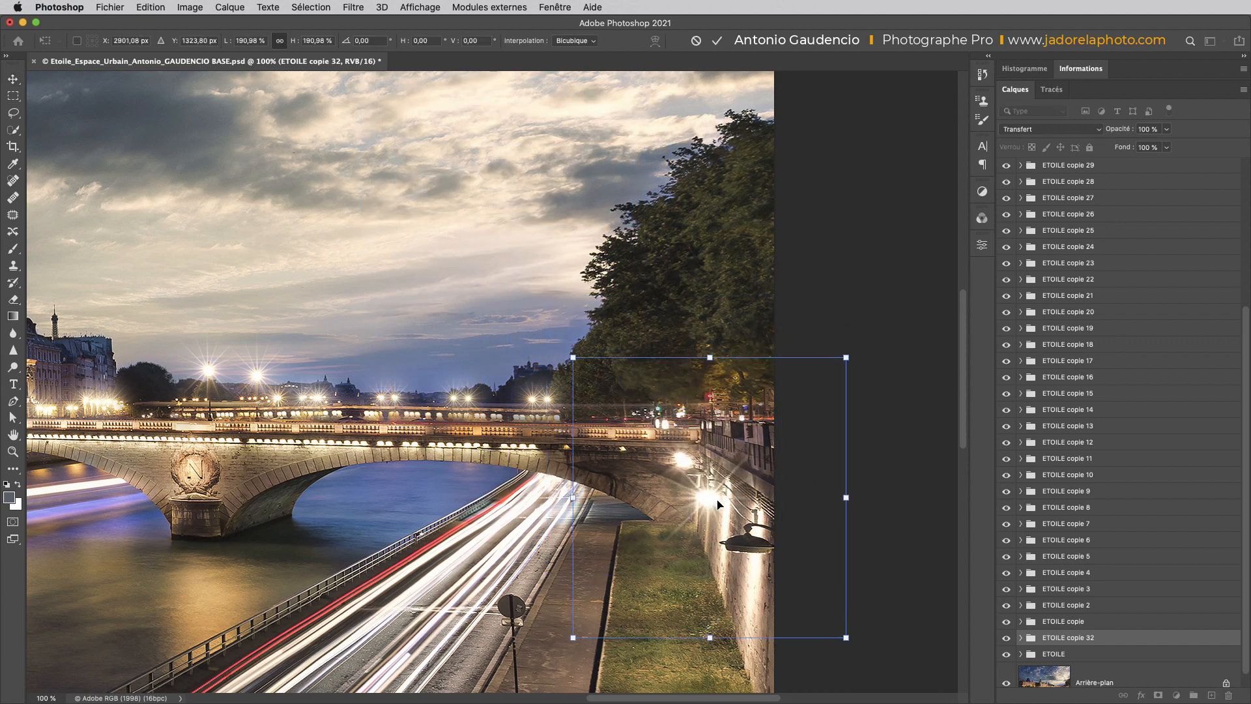
pyautogui.press('Return')
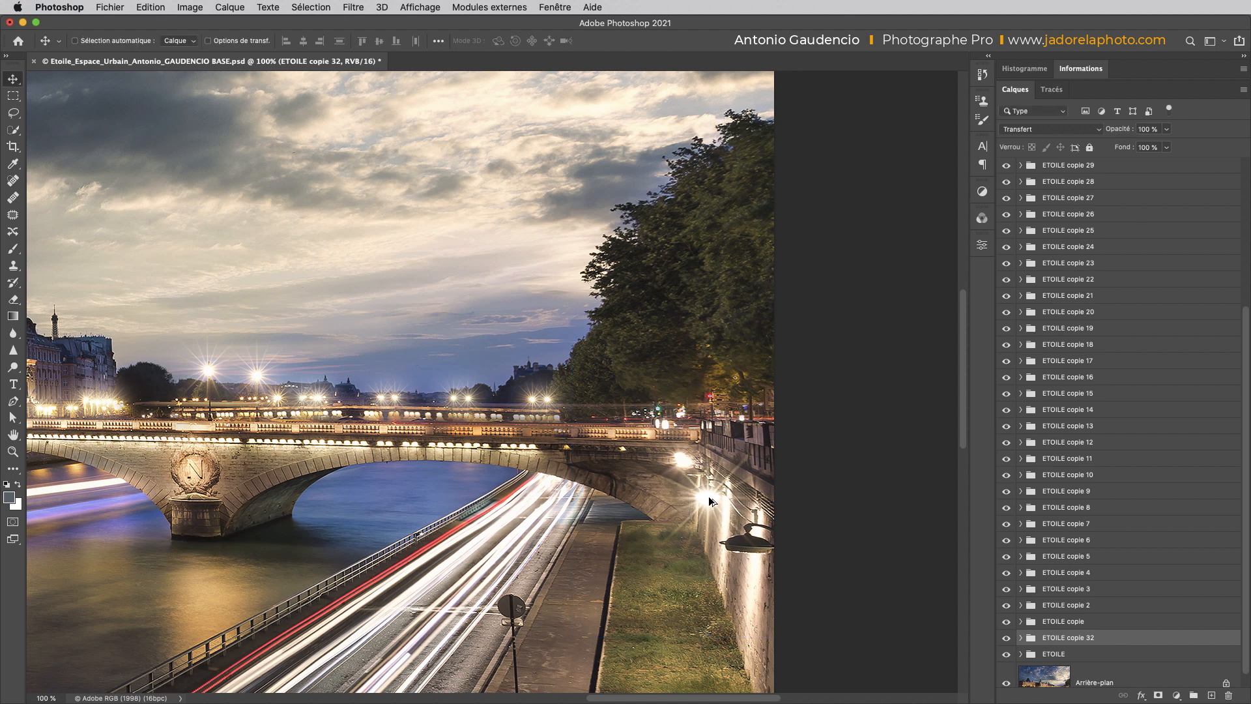
pyautogui.moveTo(710, 500); pyautogui.dragTo(690, 463)
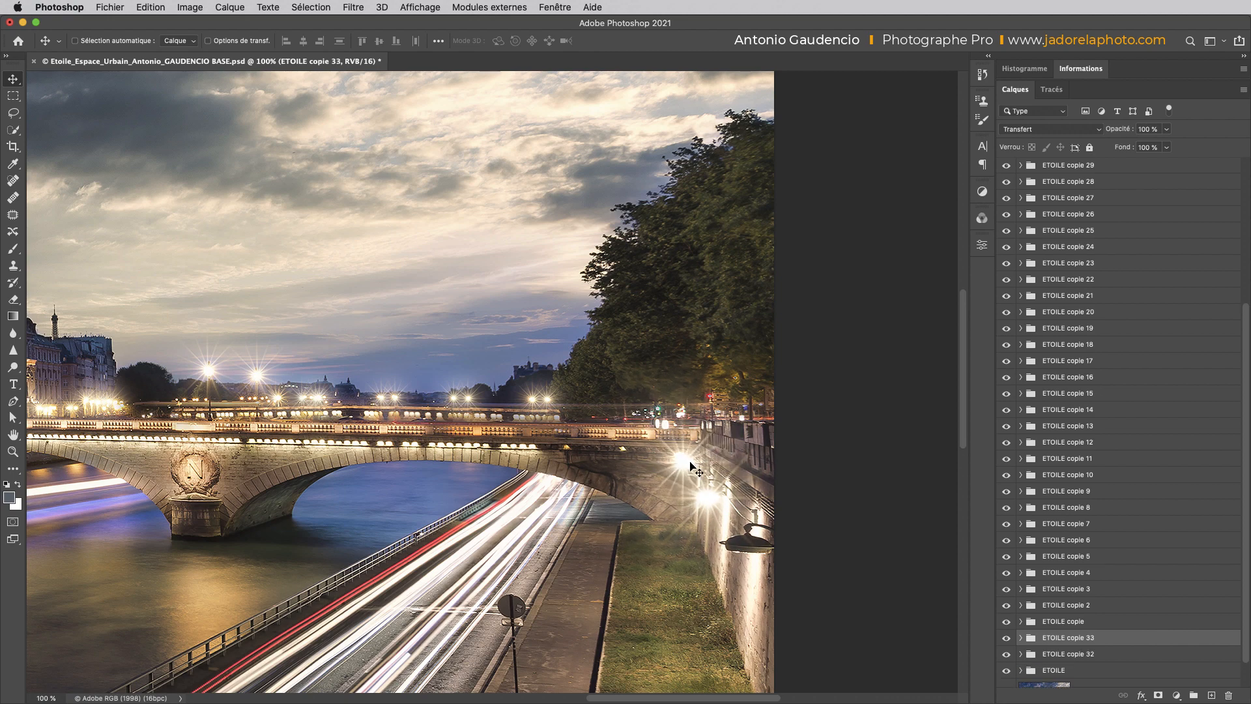
# - Group all the star groups from ETOILE to ETOILE 02 copie 10 and name the group ETOILES
pyautogui.press('super+minus')
pyautogui.press('super+minus')
pyautogui.press('super+minus')
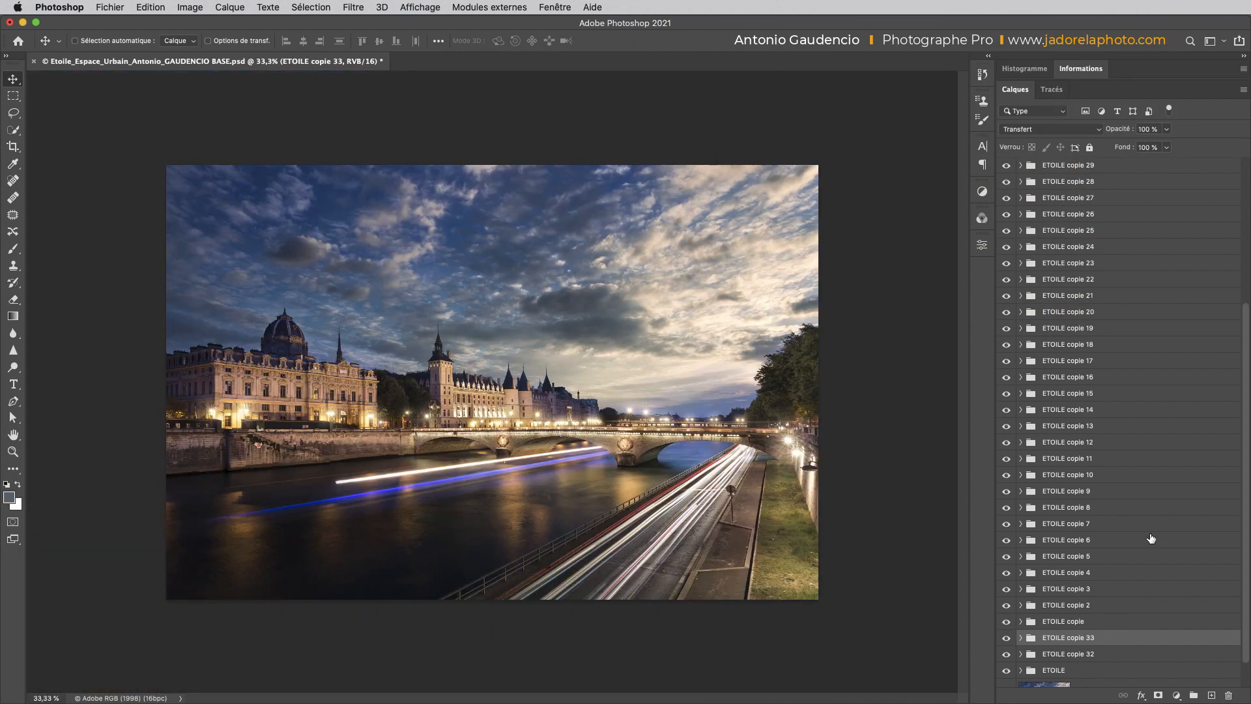
pyautogui.click(1036, 669)
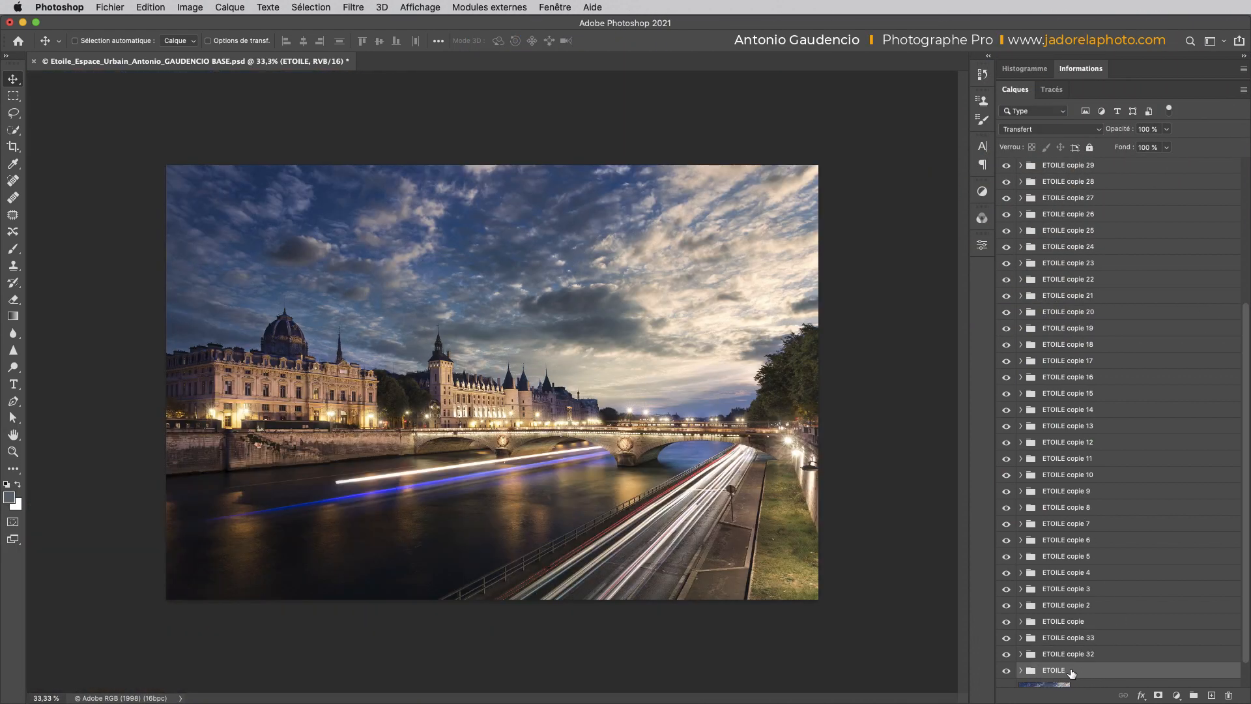
pyautogui.moveTo(1244, 600); pyautogui.dragTo(1231, 336)
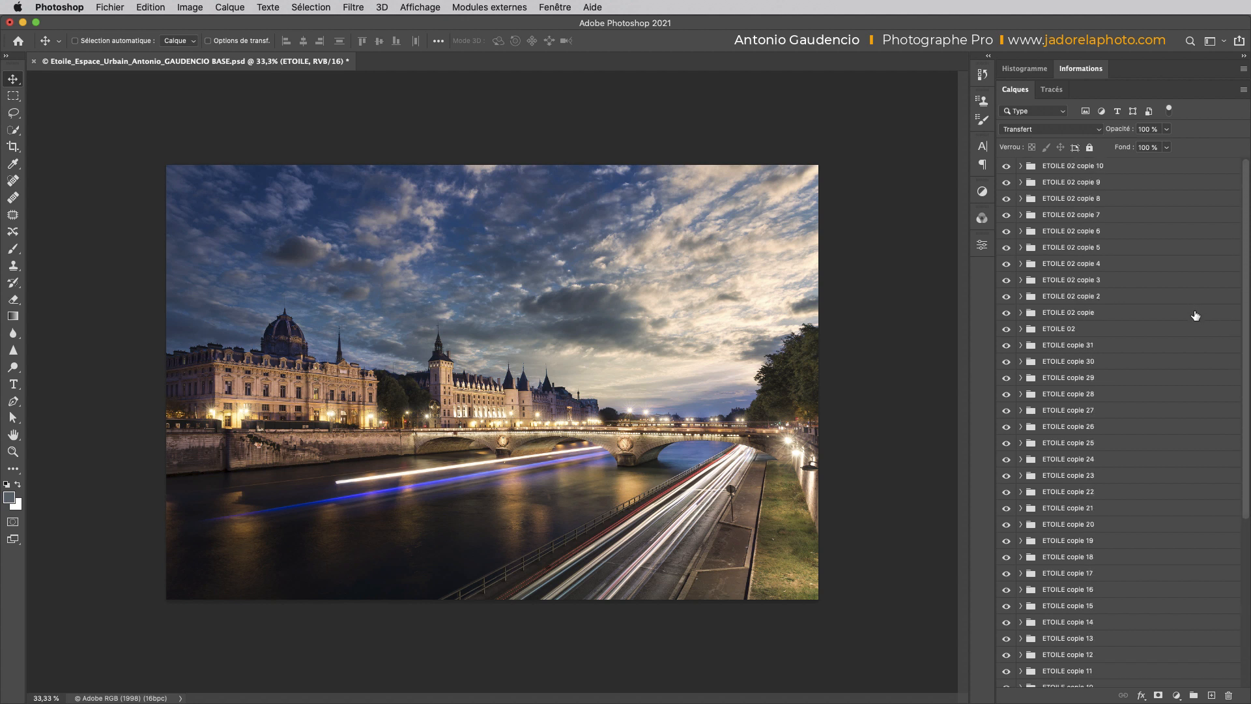
pyautogui.keyDown('shift'); pyautogui.click(1032, 167); pyautogui.keyUp('shift')
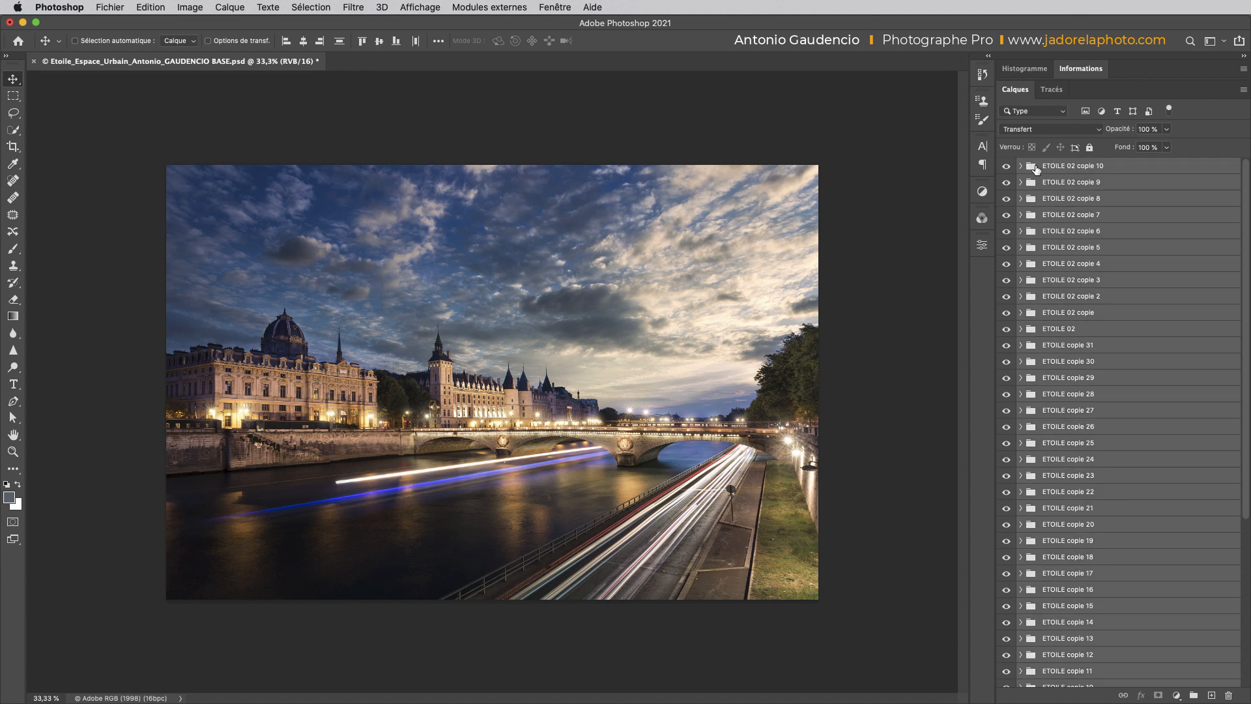
pyautogui.press('super+g')
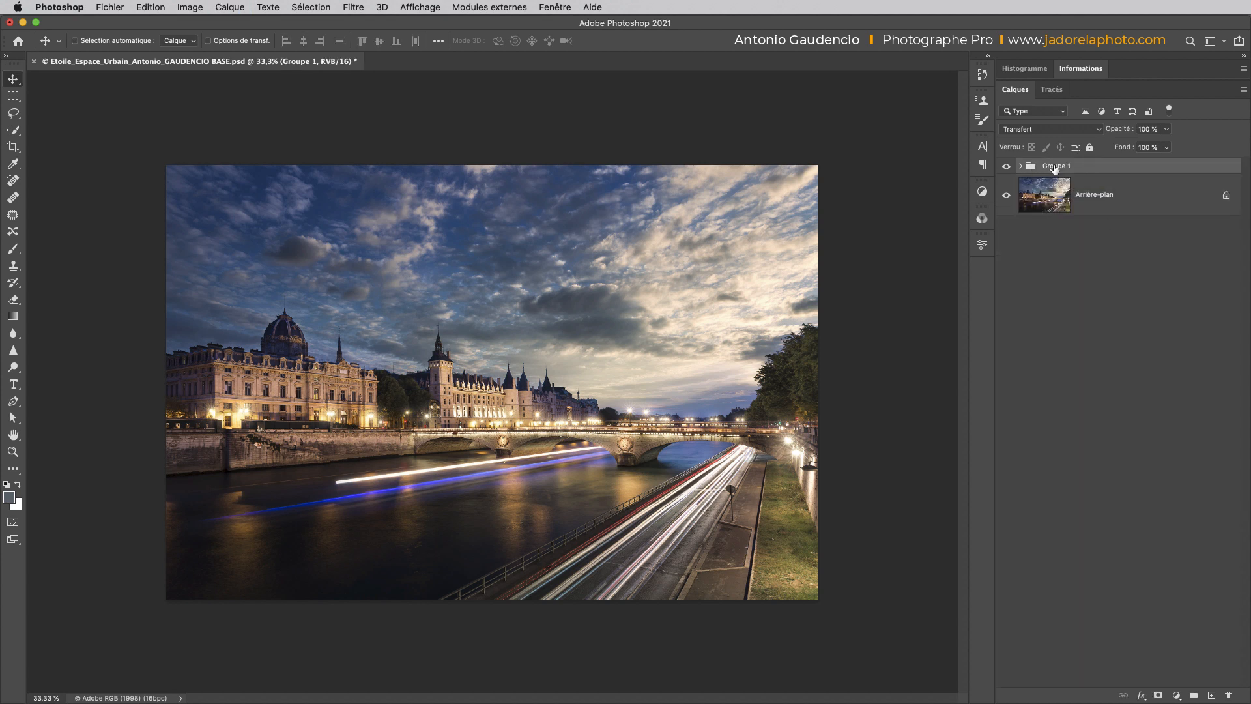
pyautogui.doubleClick(1055, 166)
pyautogui.write('ETOILES')
pyautogui.press('Return')
# - Compare the photo with and without the ETOILES group at 45% zoom, leaving the group visible
pyautogui.click(1006, 167)
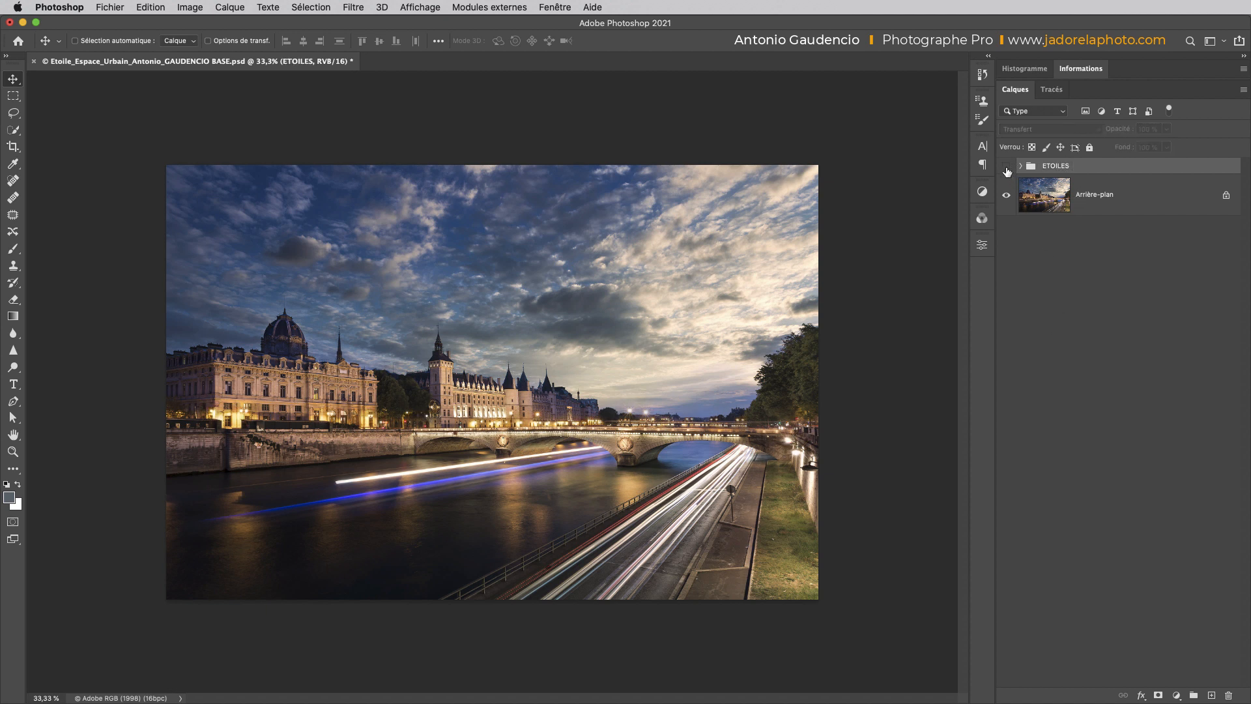
pyautogui.click(1006, 167)
pyautogui.click(59, 696)
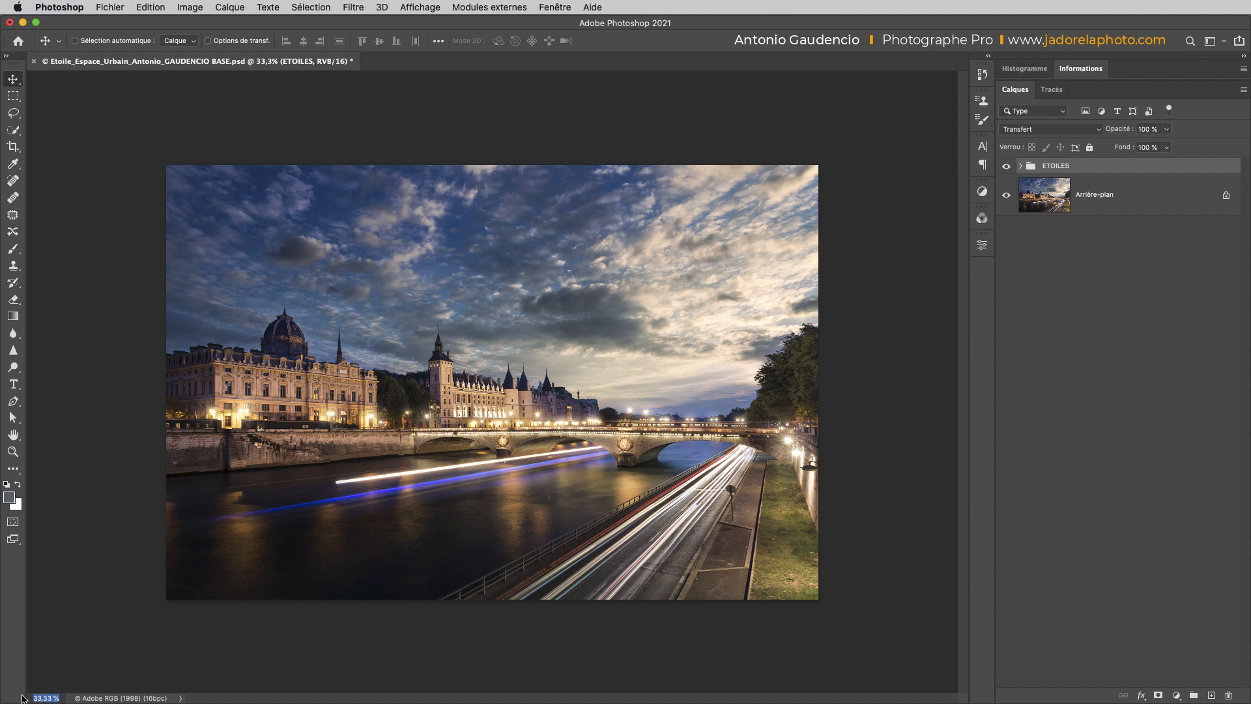
pyautogui.write('45')
pyautogui.press('Return')
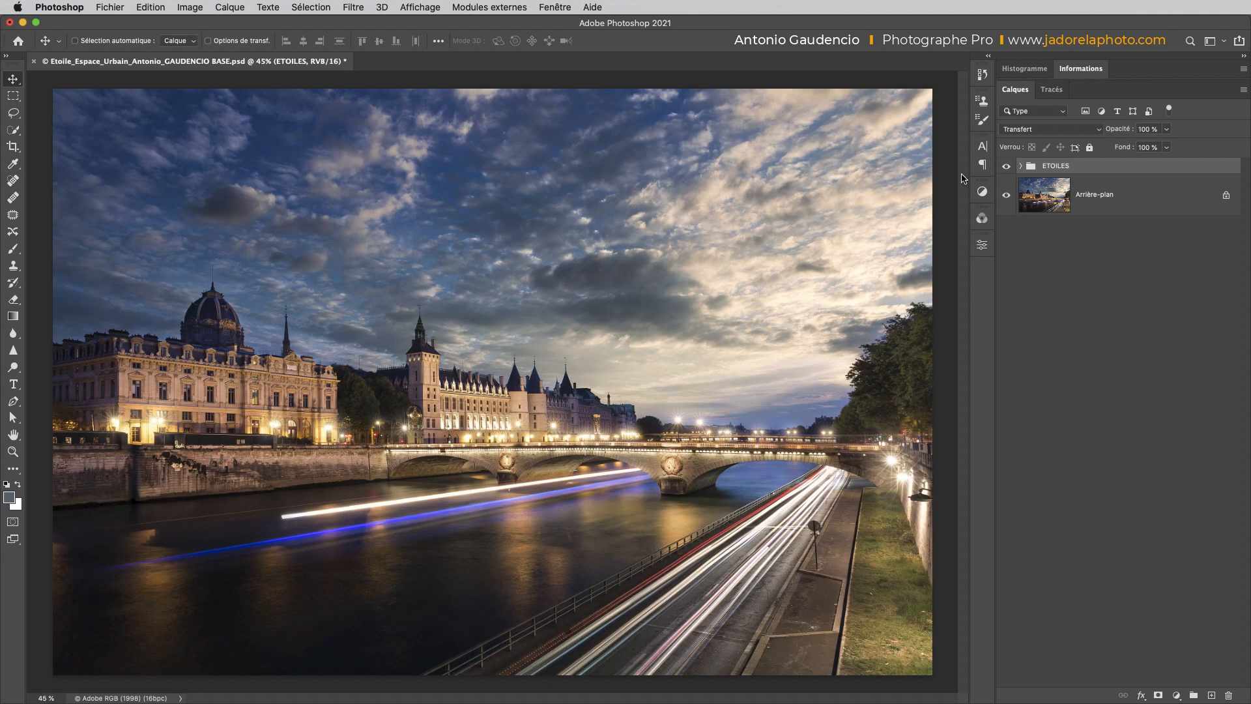
pyautogui.click(1007, 167)
pyautogui.click(1007, 168)
pyautogui.click(1007, 168)
pyautogui.click(1007, 168)
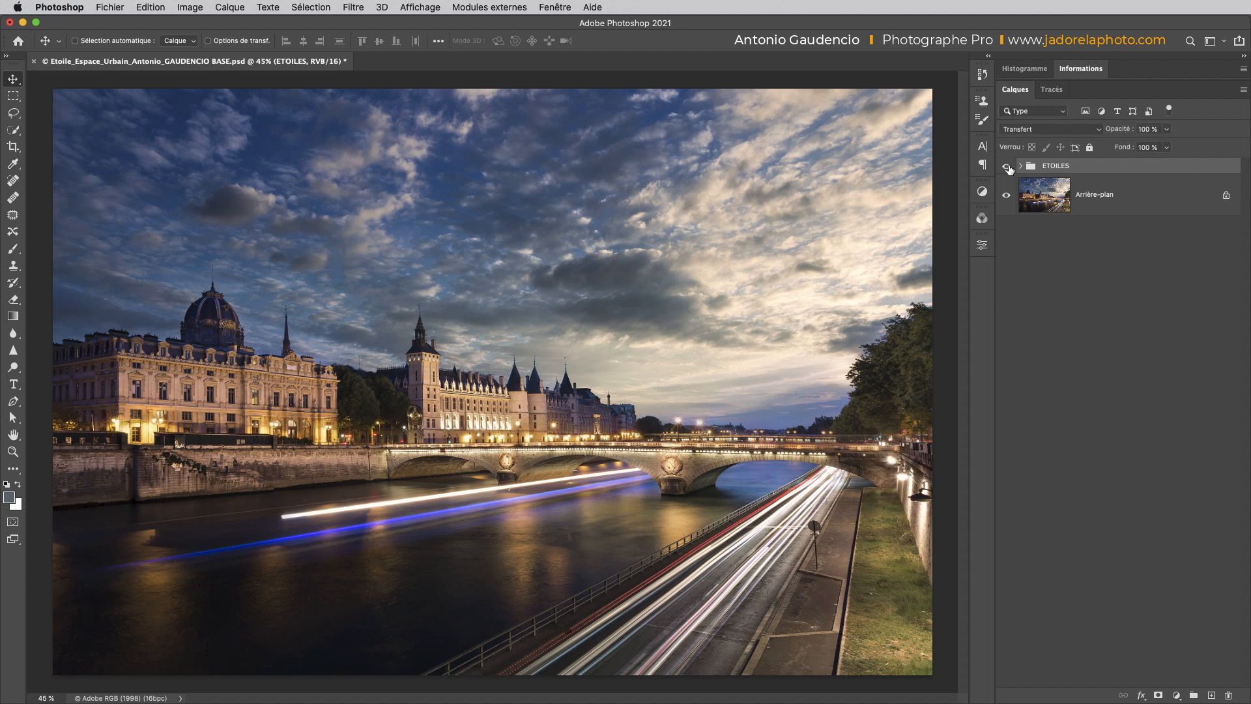
pyautogui.click(1007, 168)
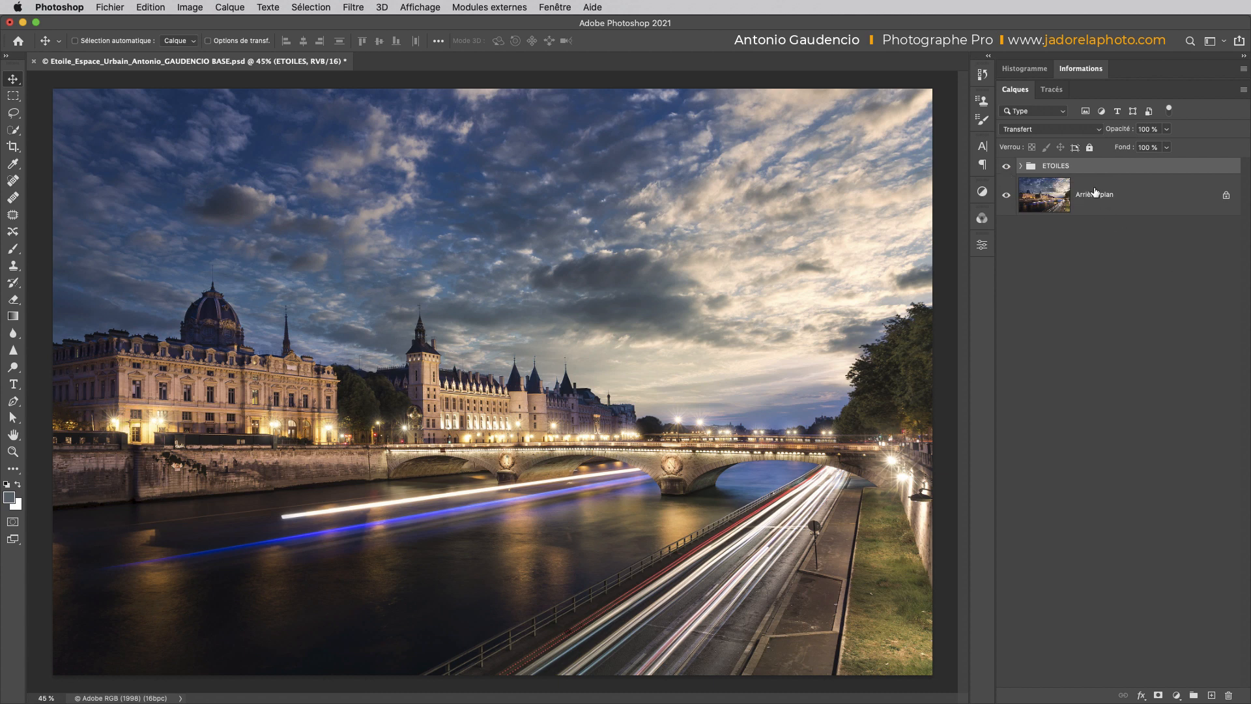
pyautogui.click(1007, 168)
pyautogui.click(1006, 169)
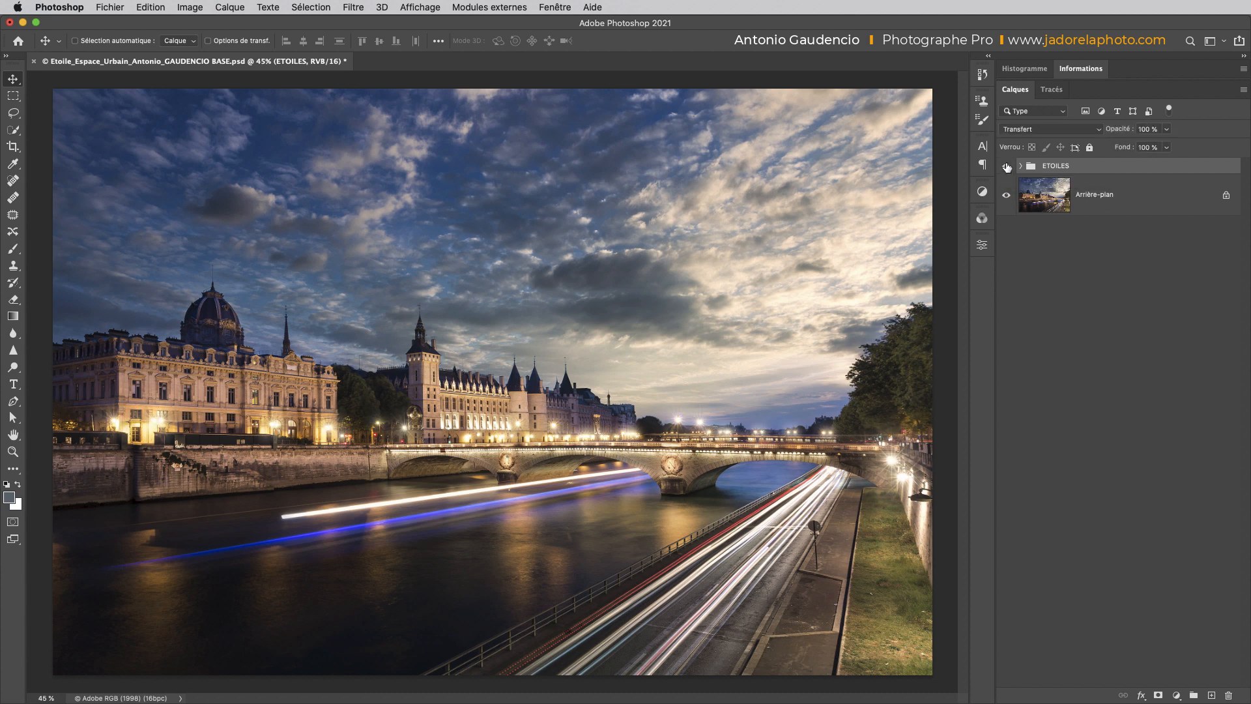